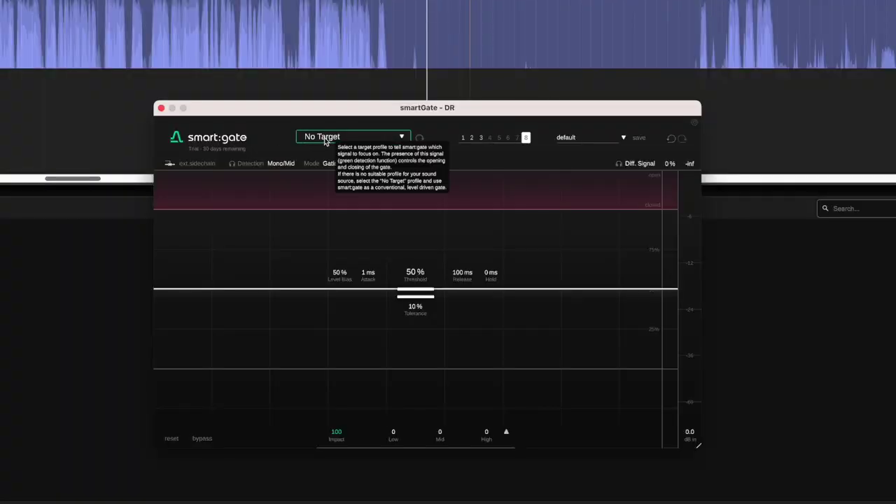
Step: Set smart:gate's target to Speech and play the dialogue so the gate can learn from it
click(341, 140)
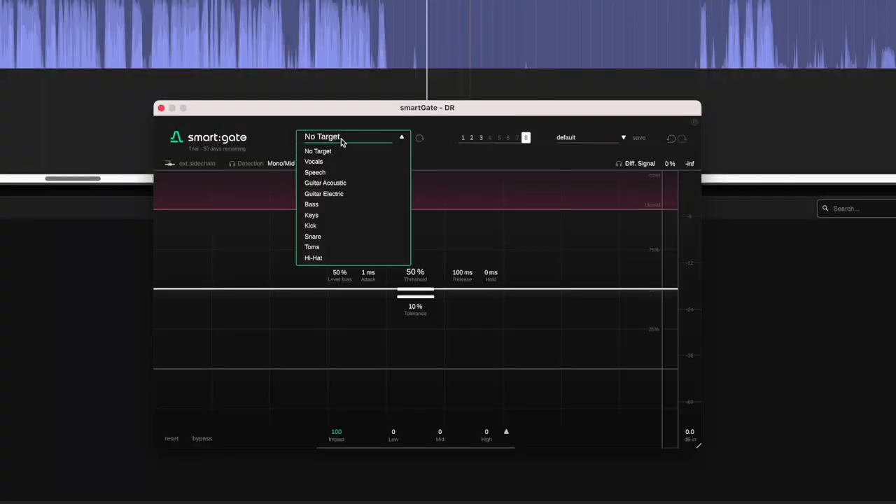
click(336, 174)
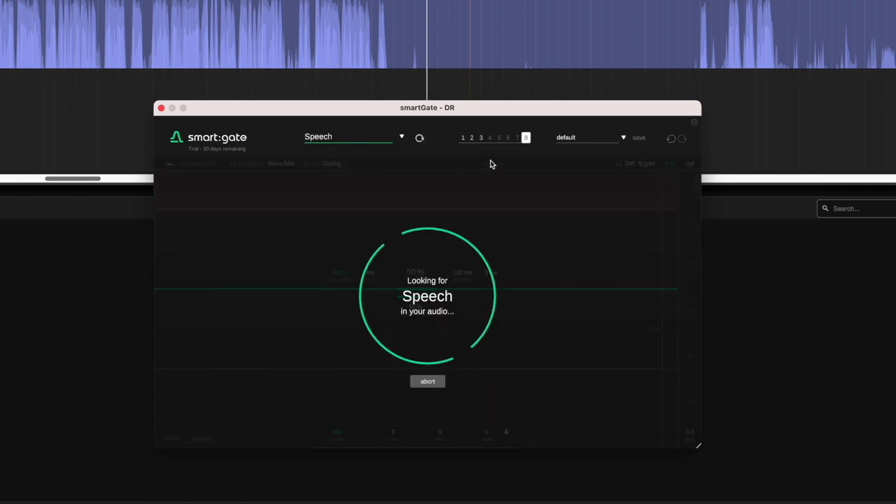
click(414, 89)
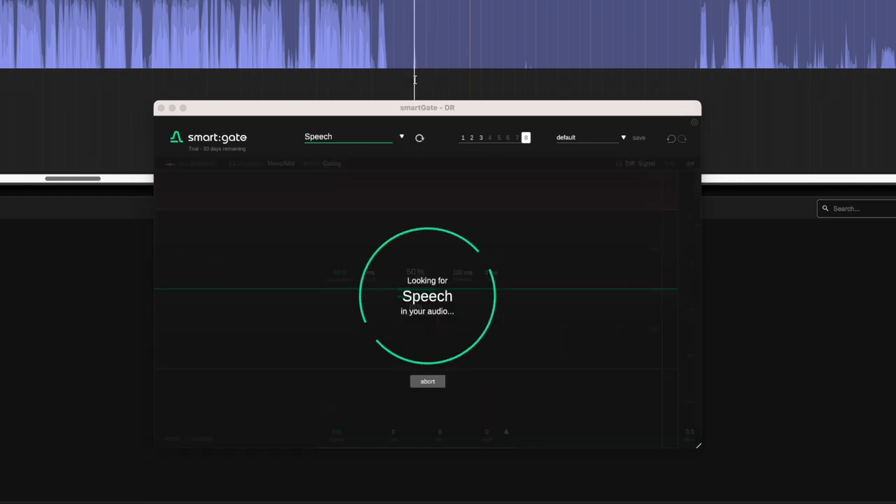
key(space)
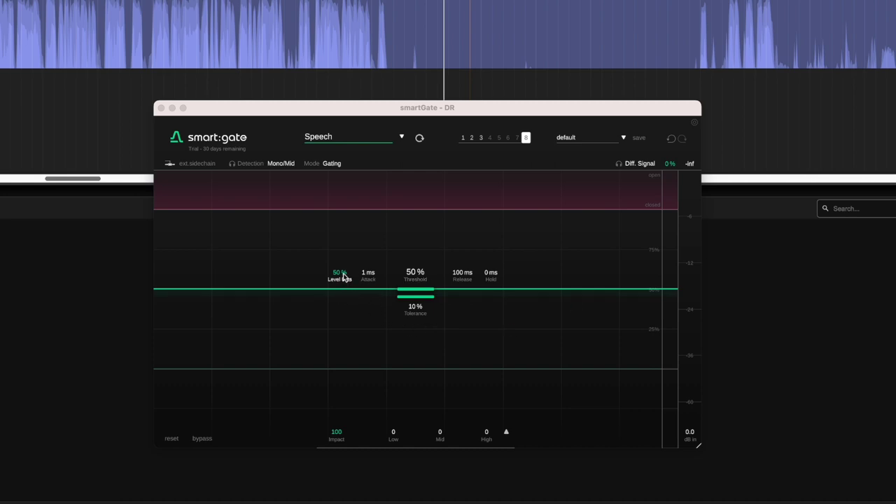
mouse_move(344, 277)
click(393, 433)
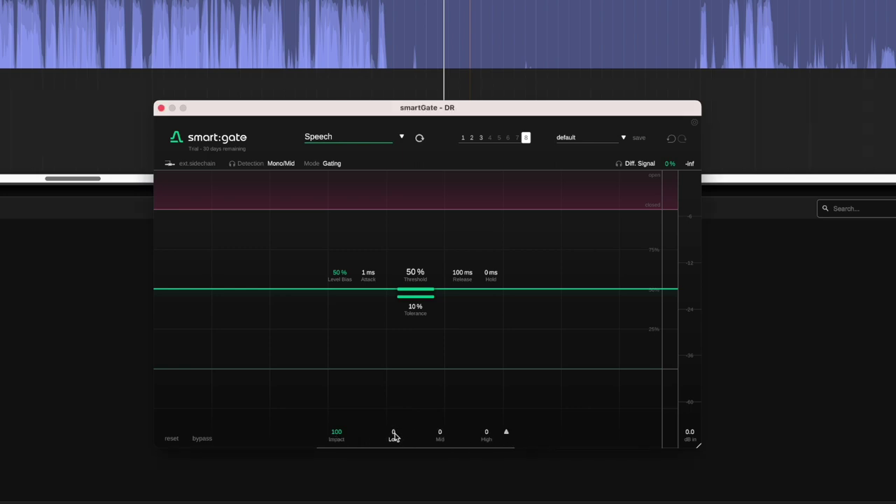
Step: Expand and collapse the band-split frequency panel, then bypass the gate
click(506, 433)
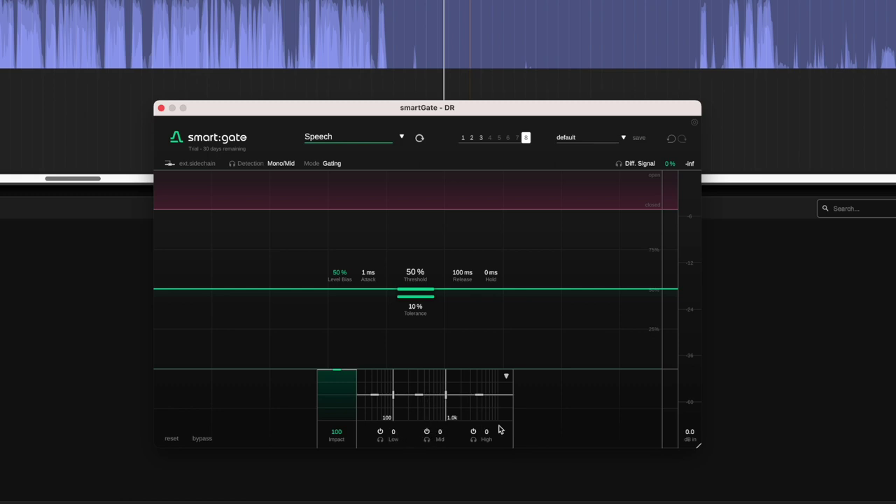
click(507, 378)
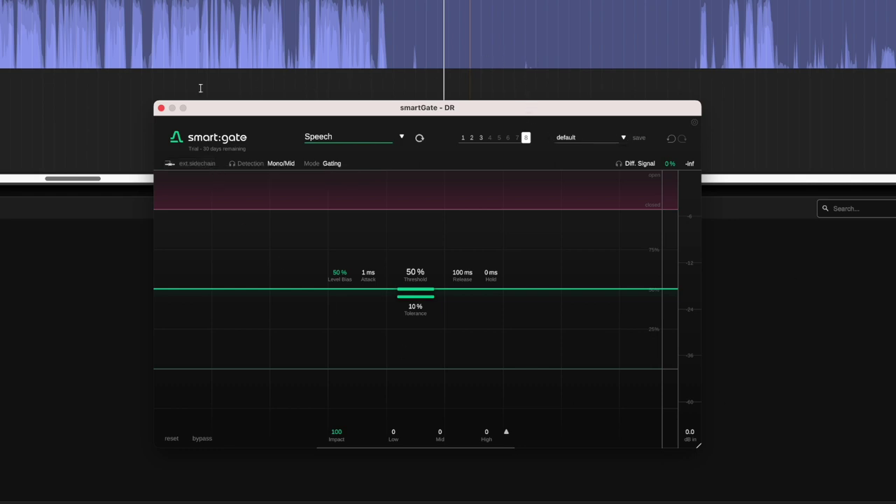
click(202, 439)
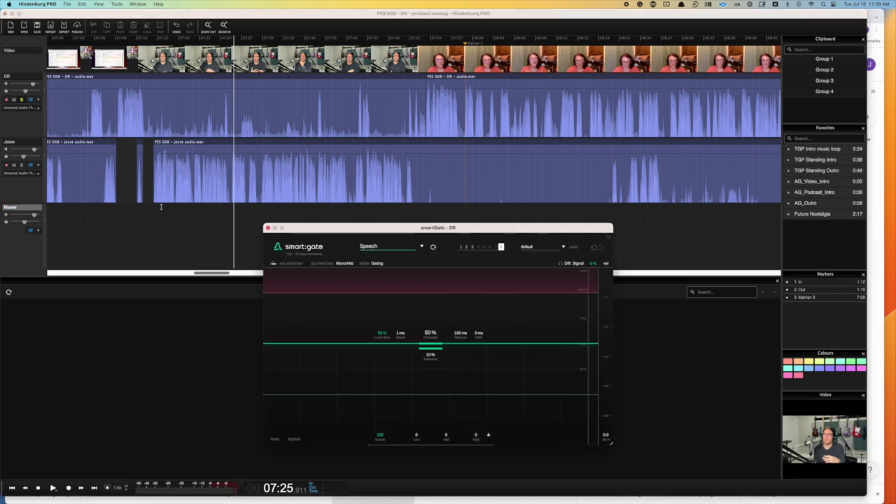
Step: Move the playhead back to about 07:21 and replay the gated dialogue
click(152, 211)
key(space)
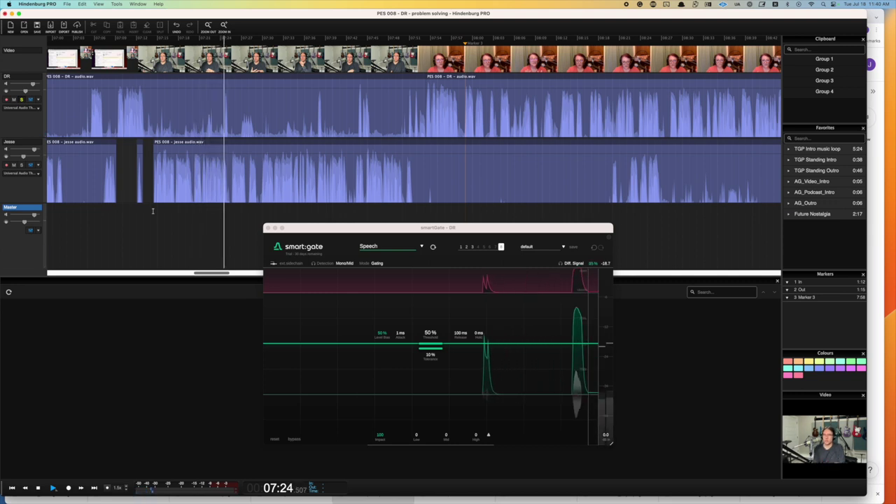
click(206, 131)
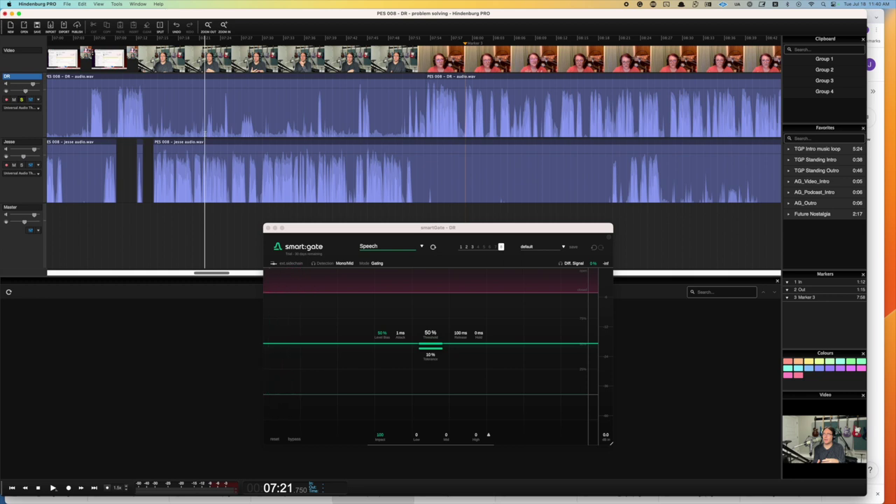
click(206, 208)
key(space)
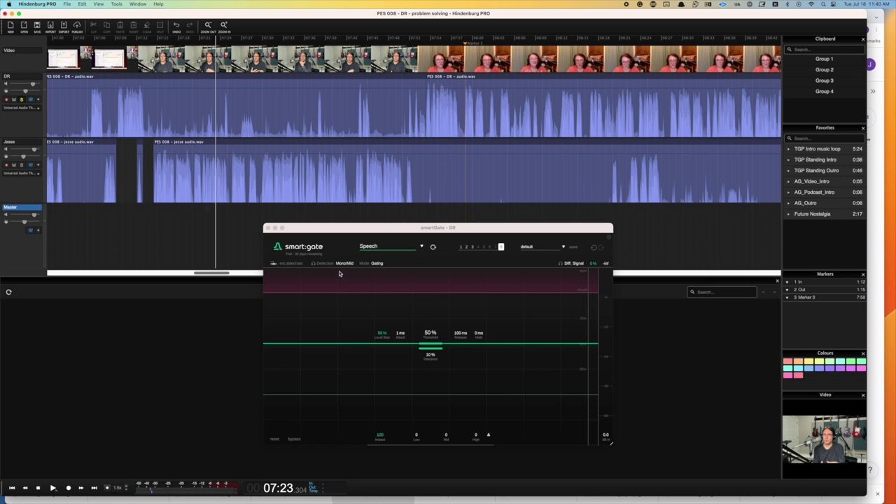
Step: Raise the threshold to 60% and replay the passage from around 07:20
drag(443, 346, 441, 336)
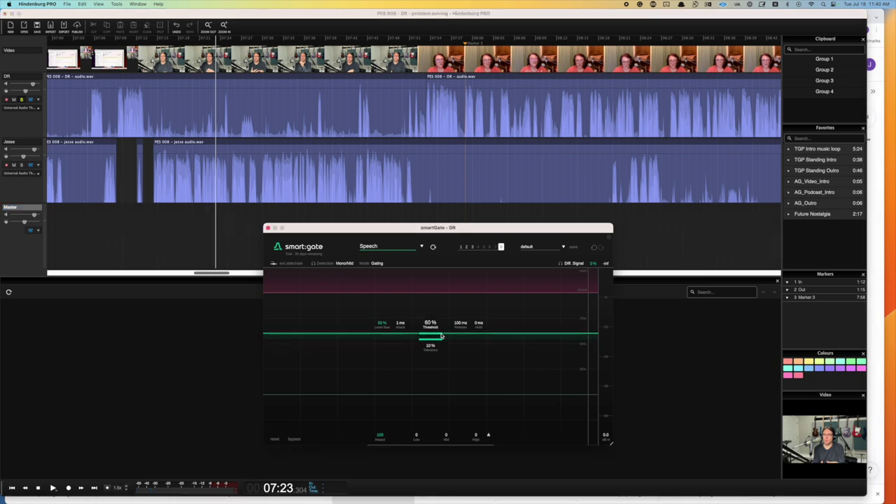
click(205, 211)
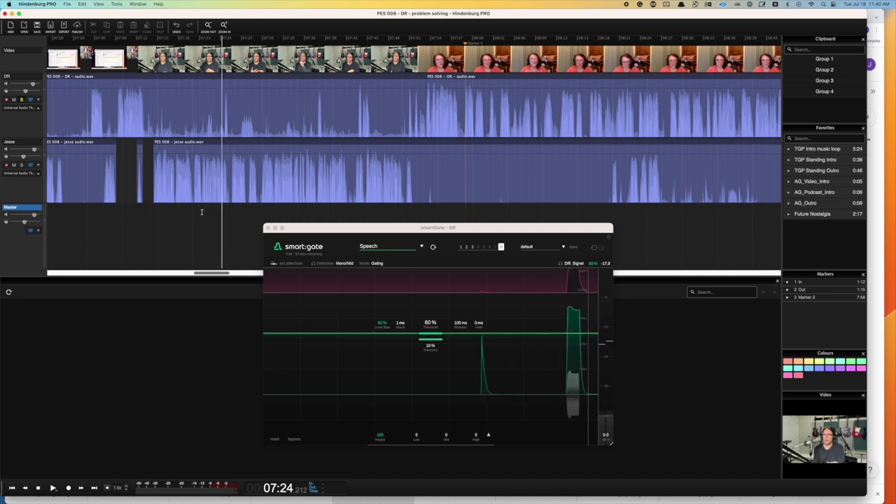
click(192, 210)
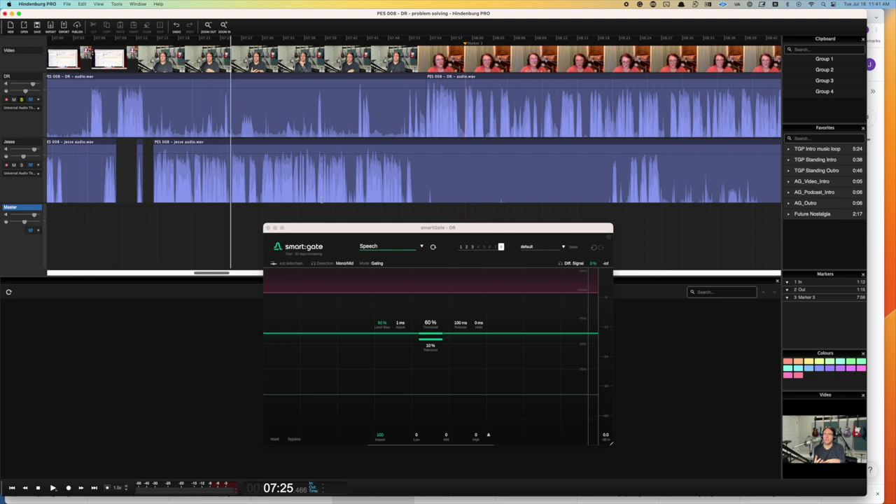
Step: Jump to Marker 3 and play the passage with smart:gate bypassed
key(super+Right)
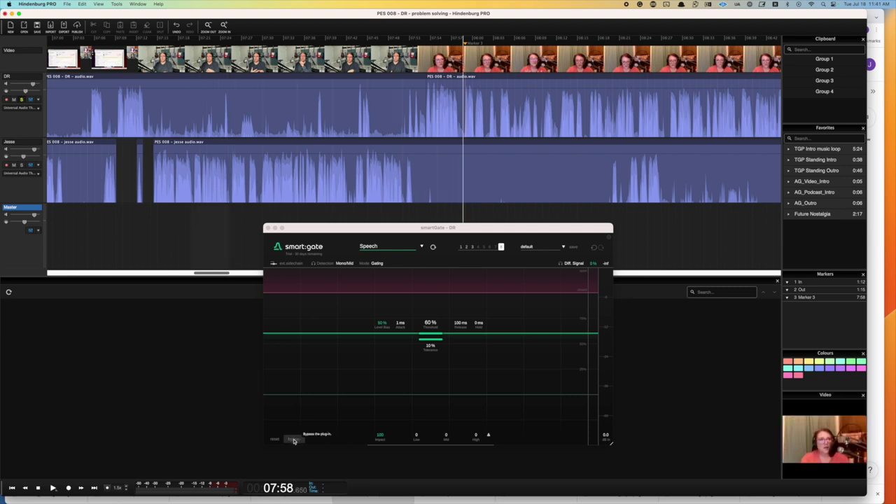
click(293, 439)
key(space)
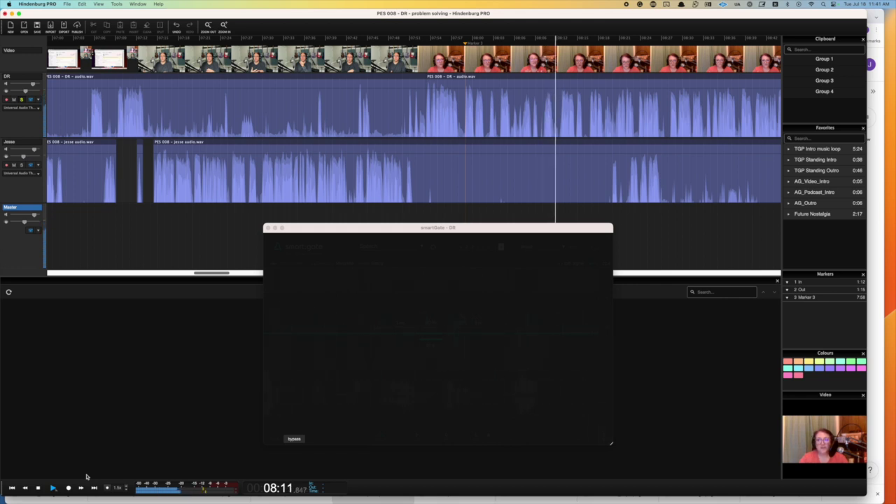
key(space)
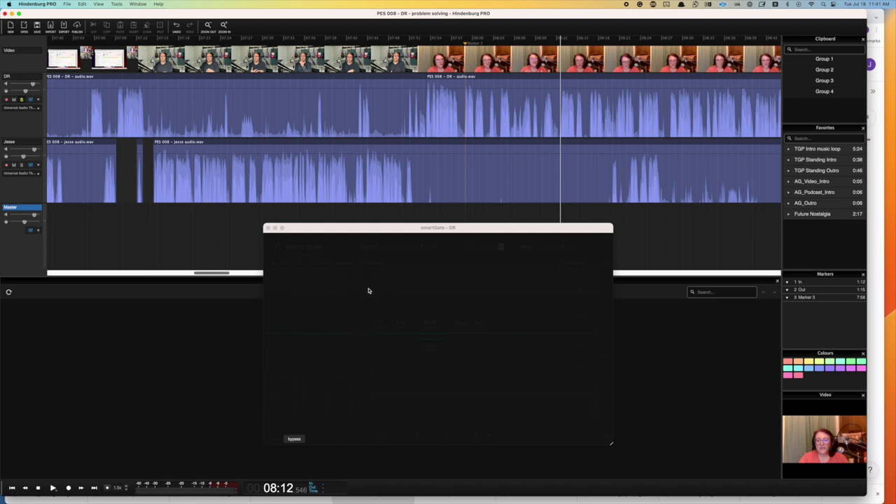
Step: Re-enable the gate and play the passage from about 08:00, then again from 08:09
click(295, 440)
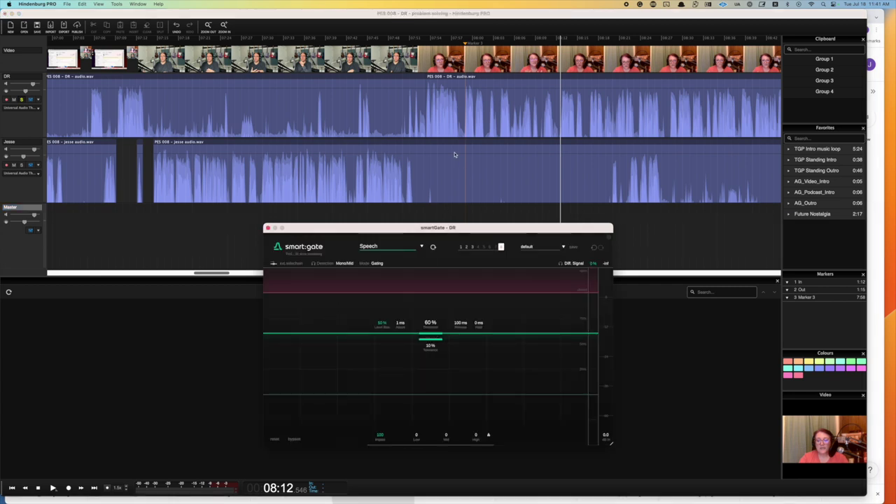
click(431, 210)
click(464, 207)
key(space)
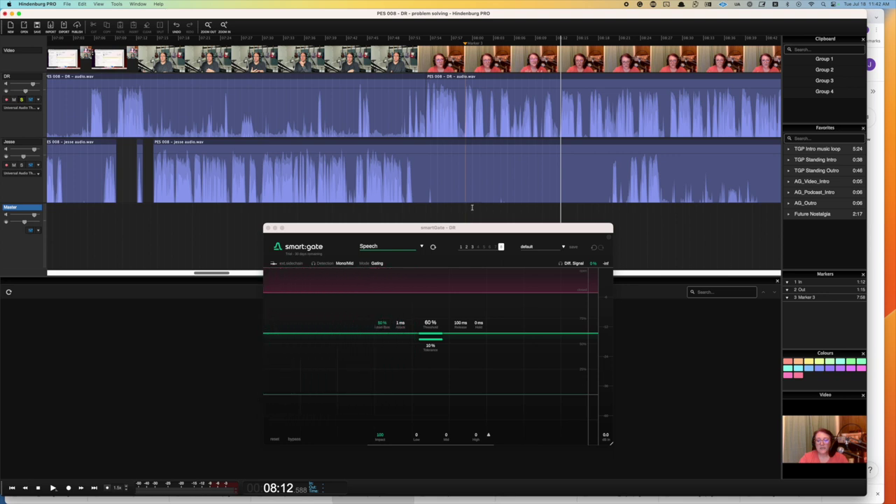
click(539, 213)
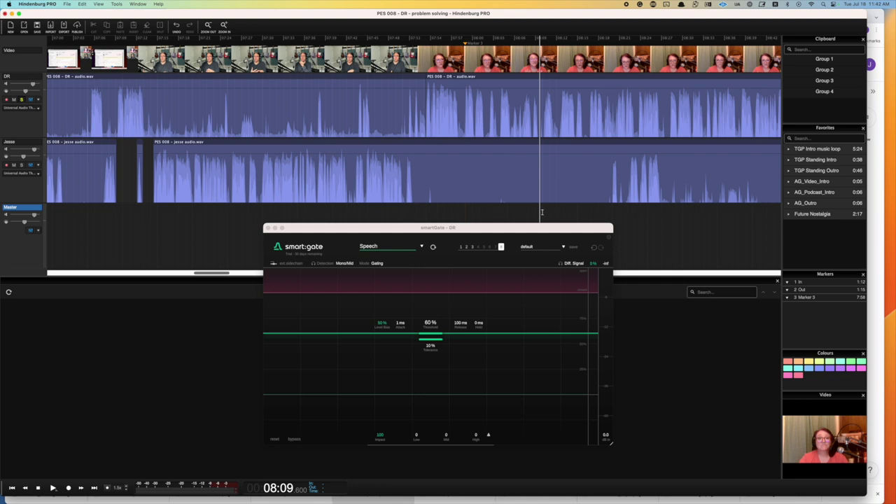
key(space)
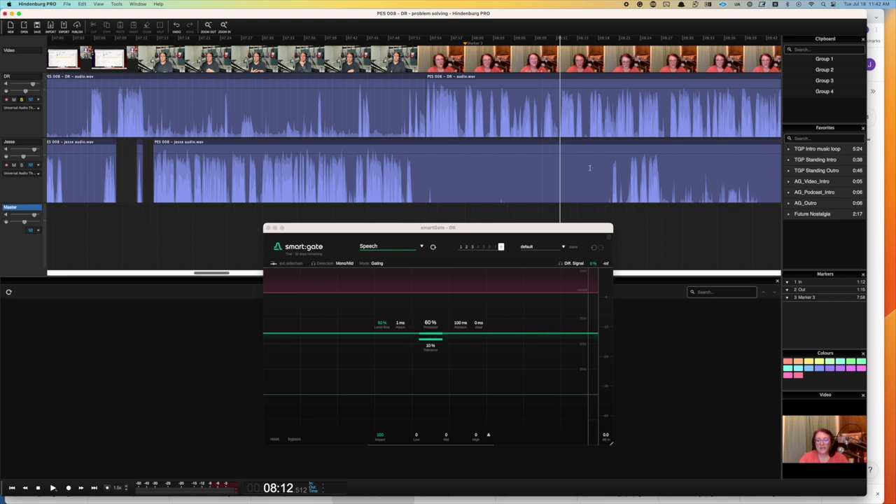
Step: Bypass the gate and play the dialogue from 08:03 for comparison
click(441, 209)
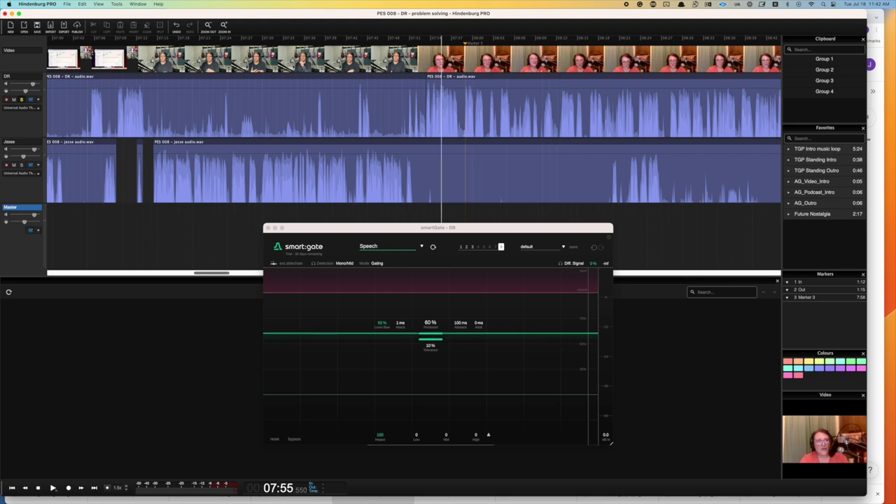
click(294, 440)
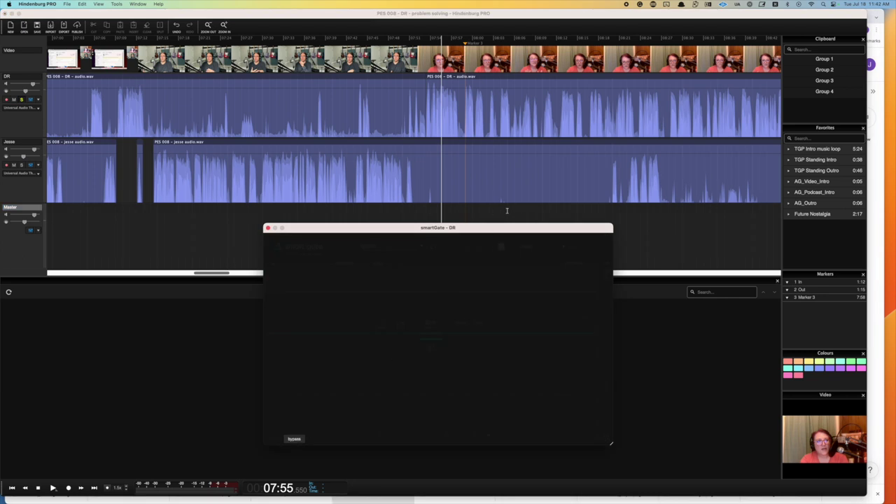
click(498, 210)
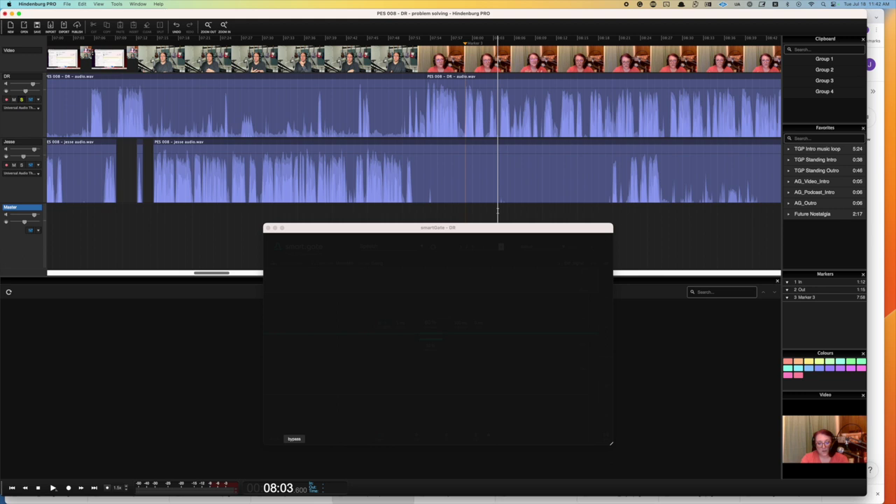
key(space)
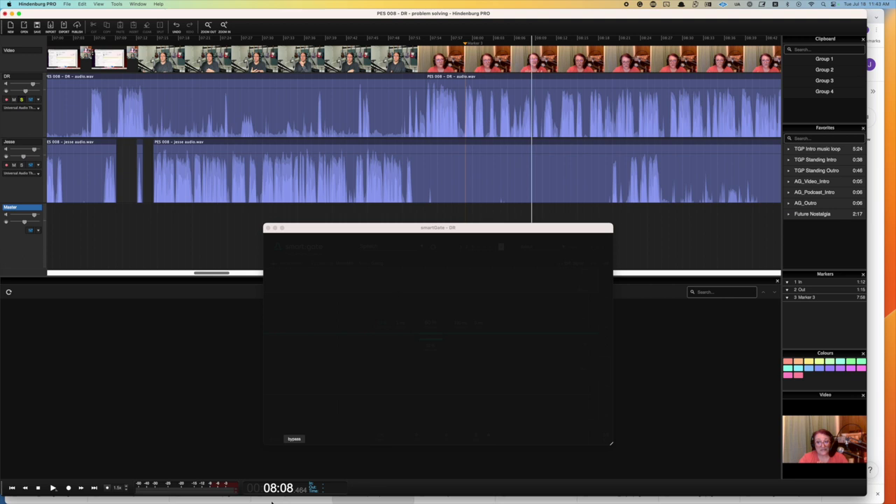
Step: Switch the gate back on and replay the same passage from 08:03
click(294, 440)
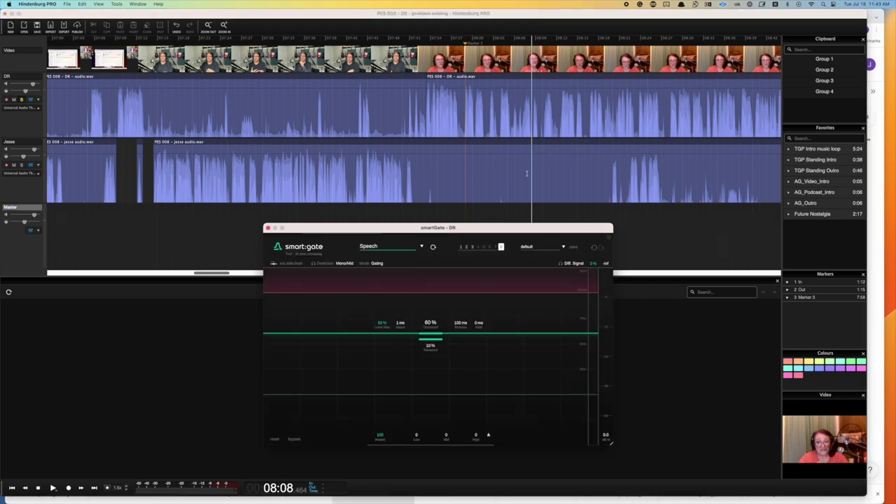
click(496, 208)
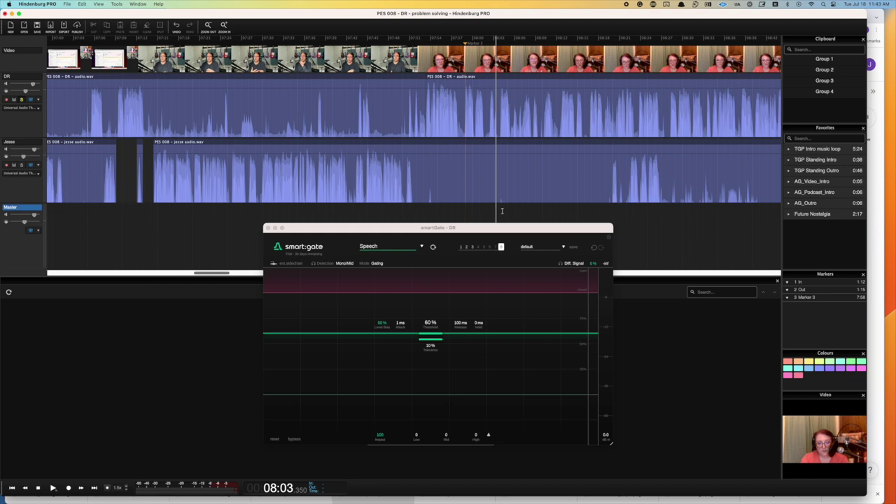
key(space)
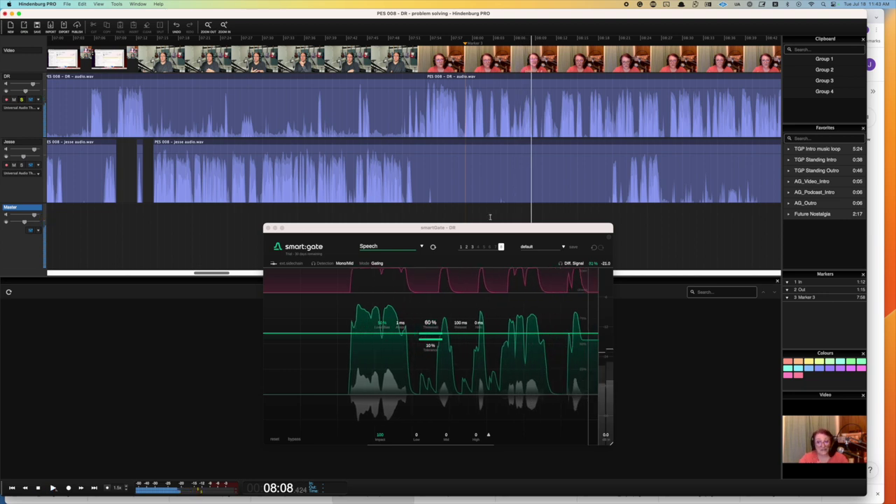
drag(434, 335, 434, 349)
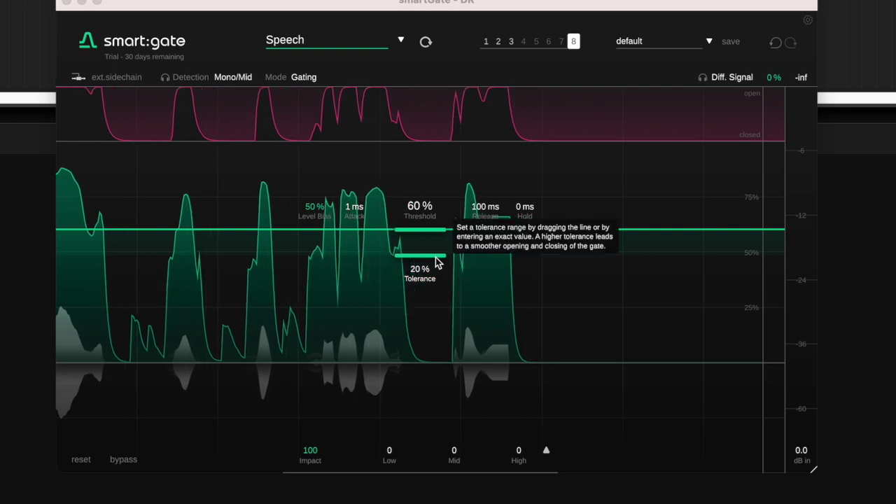
drag(425, 257, 441, 243)
drag(314, 207, 311, 231)
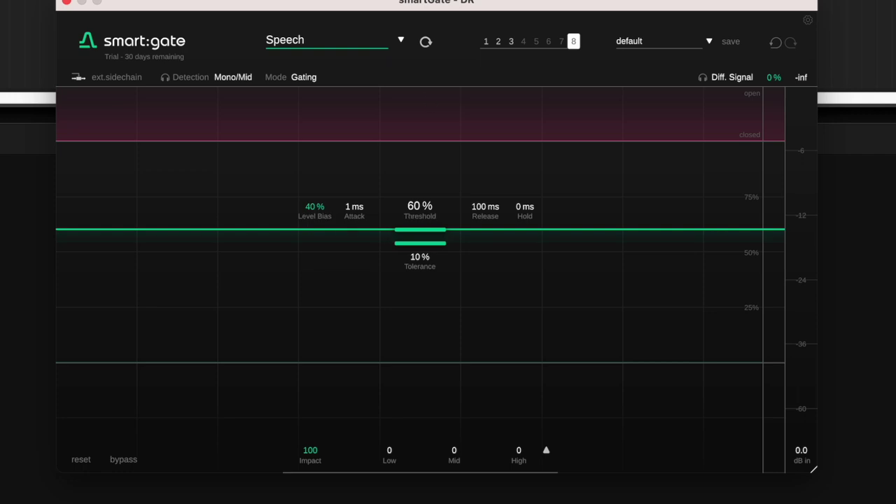
key(space)
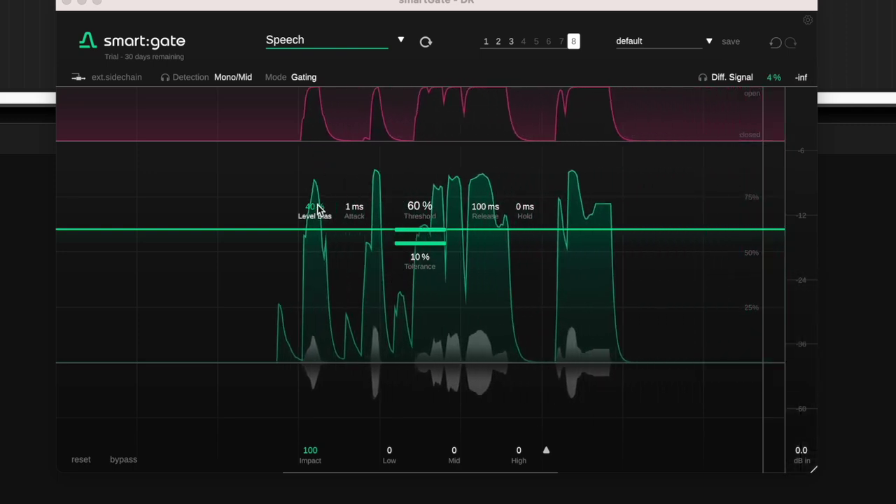
drag(317, 208, 324, 217)
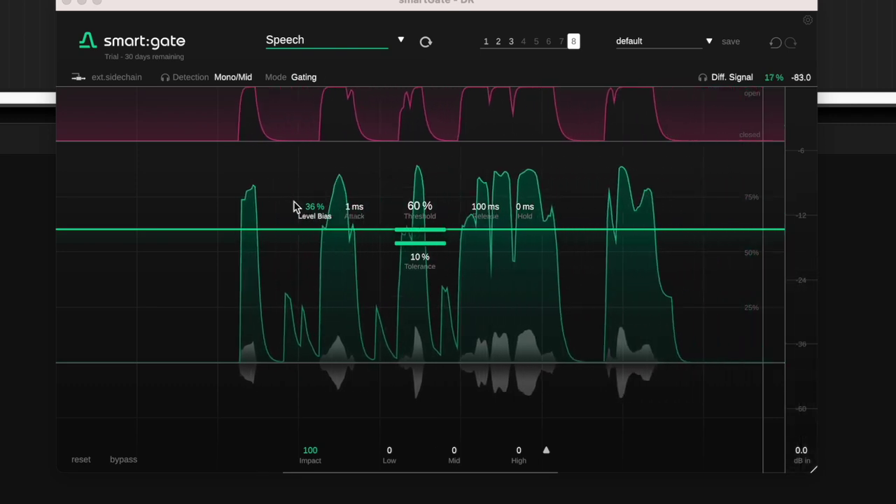
drag(316, 204, 326, 184)
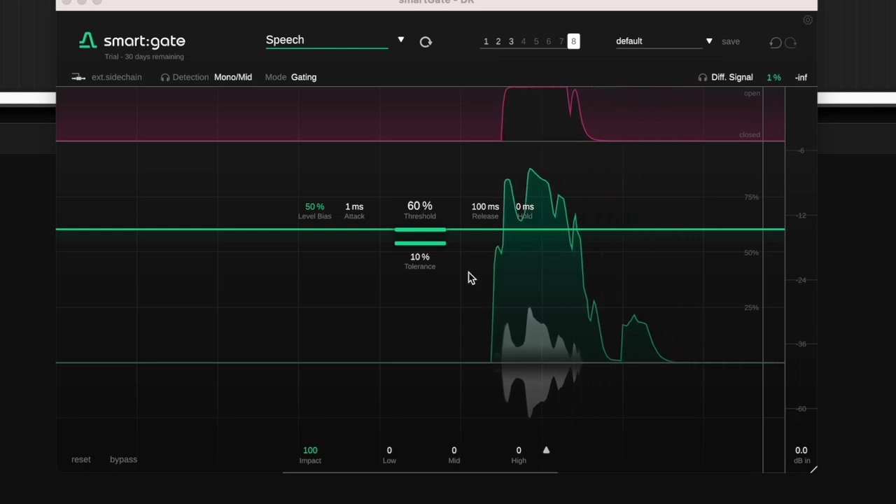
Step: Raise the DR gate's Hold to 112 ms and Release to 189 ms during playback
drag(522, 212, 559, 60)
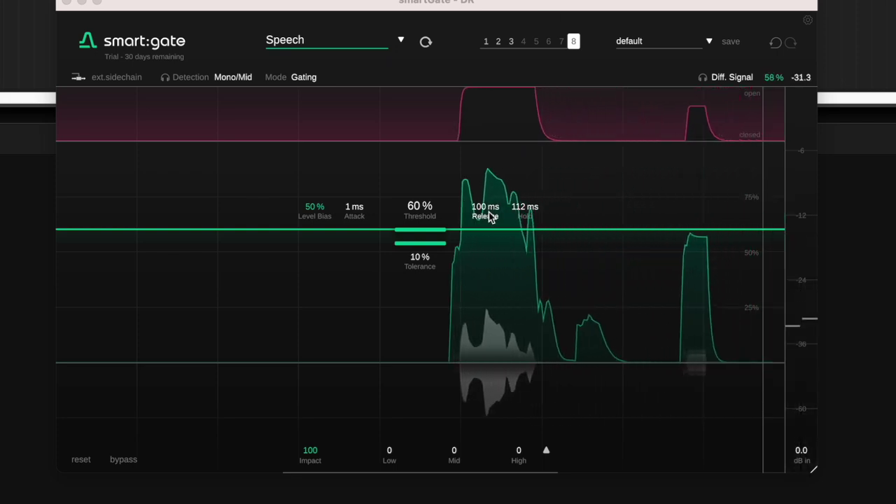
mouse_move(484, 211)
mouse_down()
mouse_move(490, 192)
mouse_move(484, 220)
mouse_up()
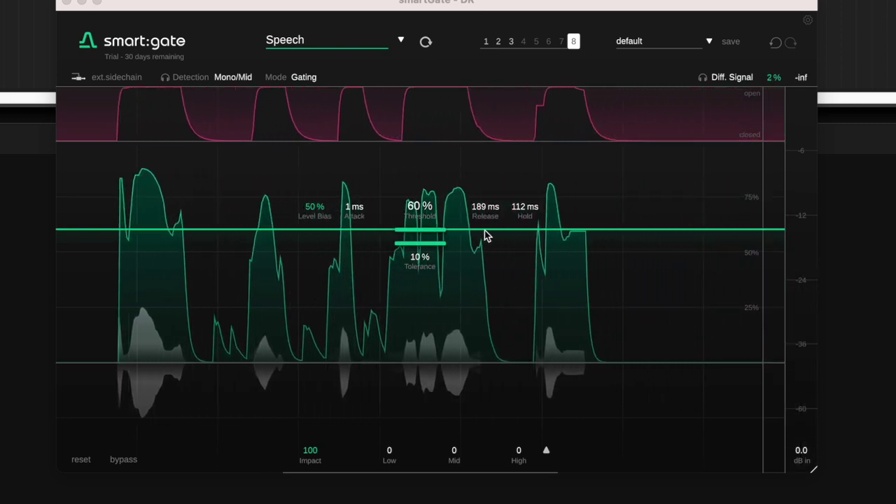
Step: Drag the lower Tolerance line down until Tolerance reads 20%
drag(432, 250, 435, 252)
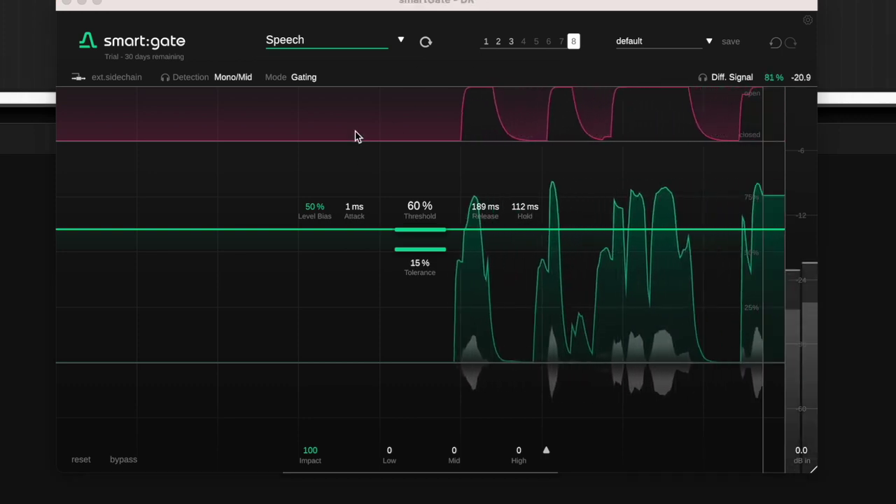
mouse_move(413, 253)
mouse_down()
mouse_move(416, 264)
mouse_move(423, 260)
mouse_up()
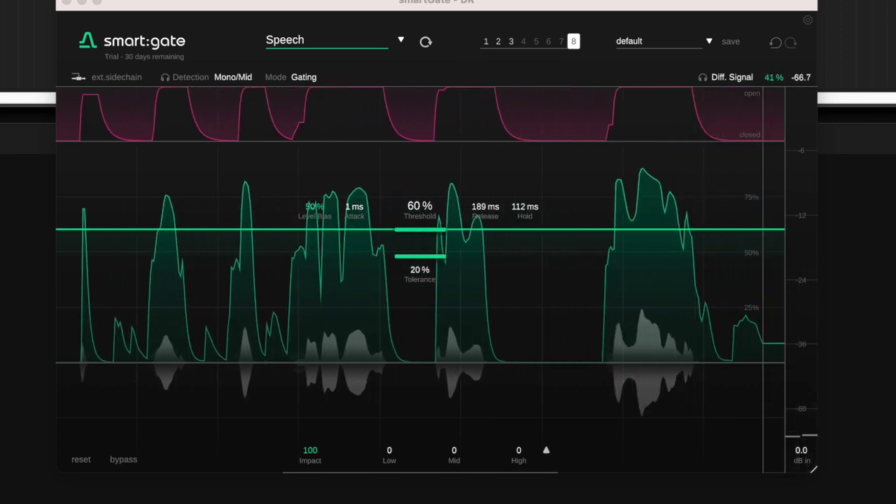
scroll(312, 210, down, 3)
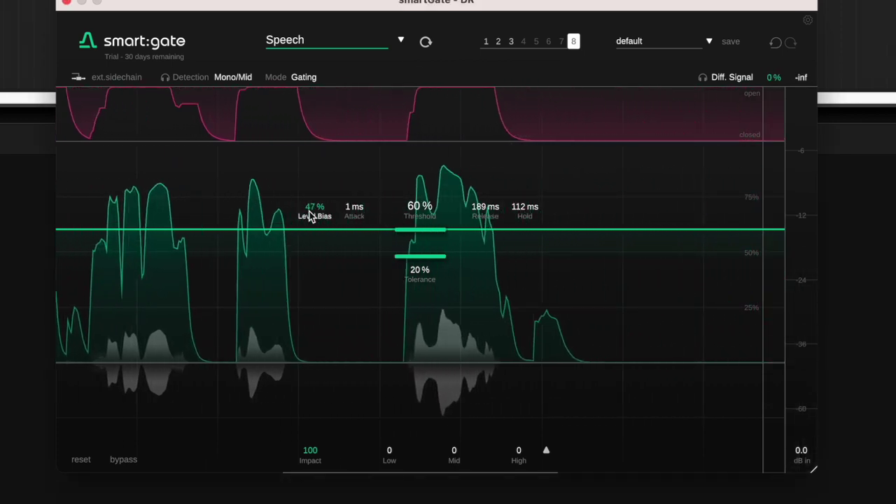
scroll(312, 214, down, 2)
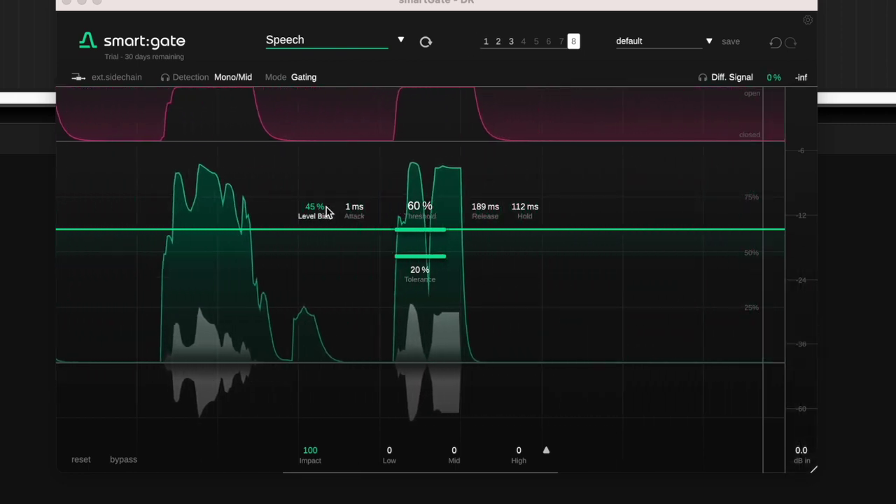
drag(327, 202, 327, 193)
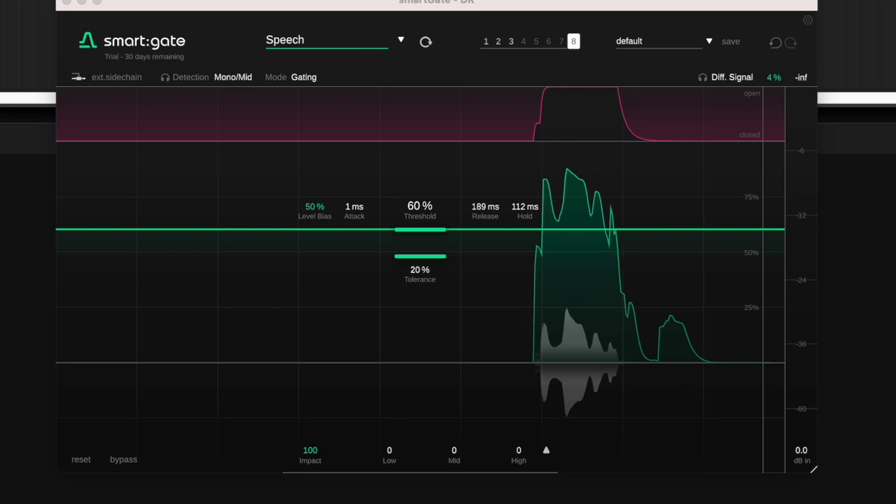
mouse_move(308, 223)
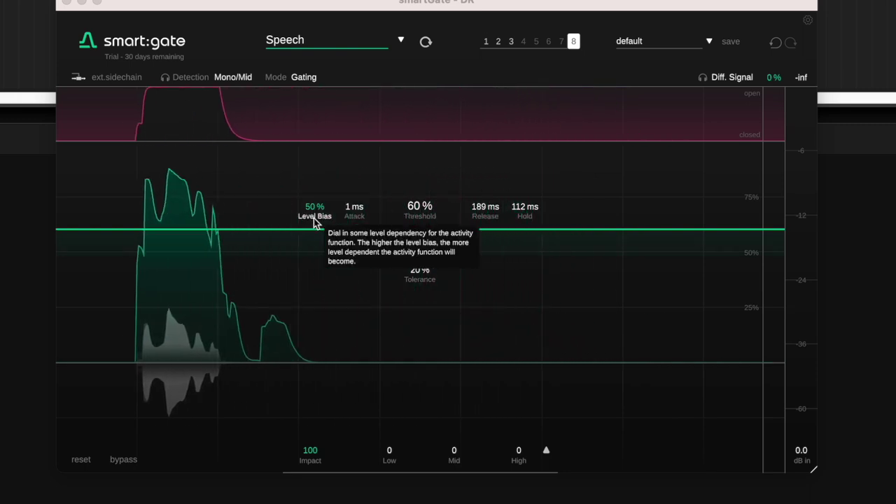
mouse_move(492, 35)
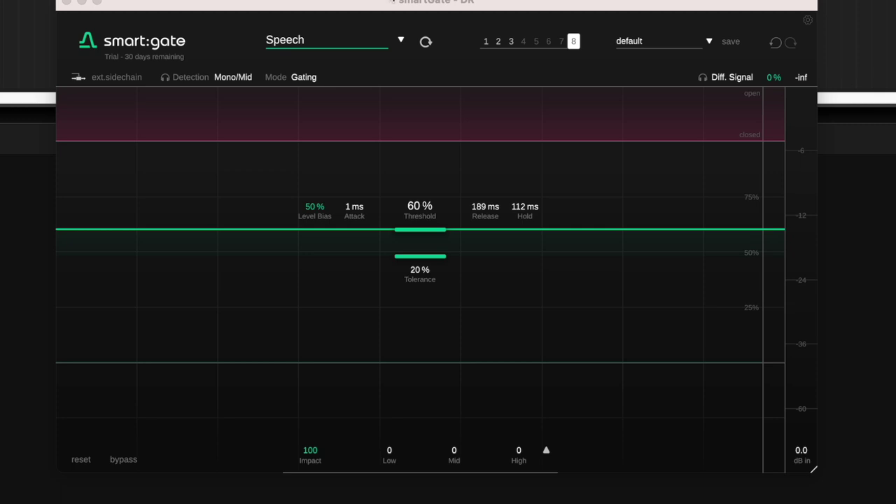
key(space)
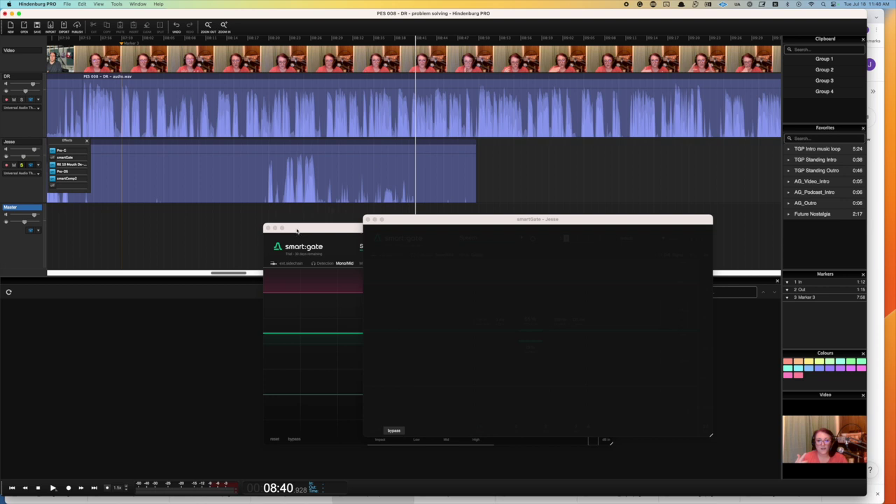
Step: Play from 08:28 and bring up the Jesse track's smartGate window
click(326, 208)
key(space)
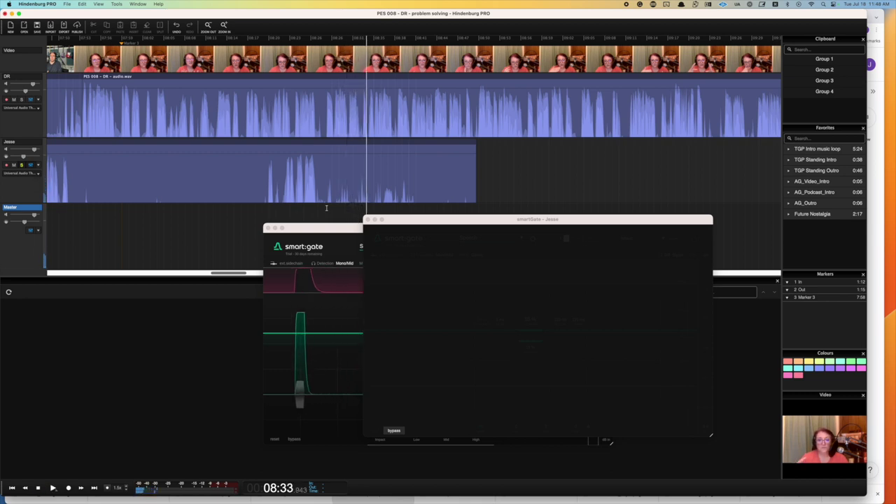
click(30, 165)
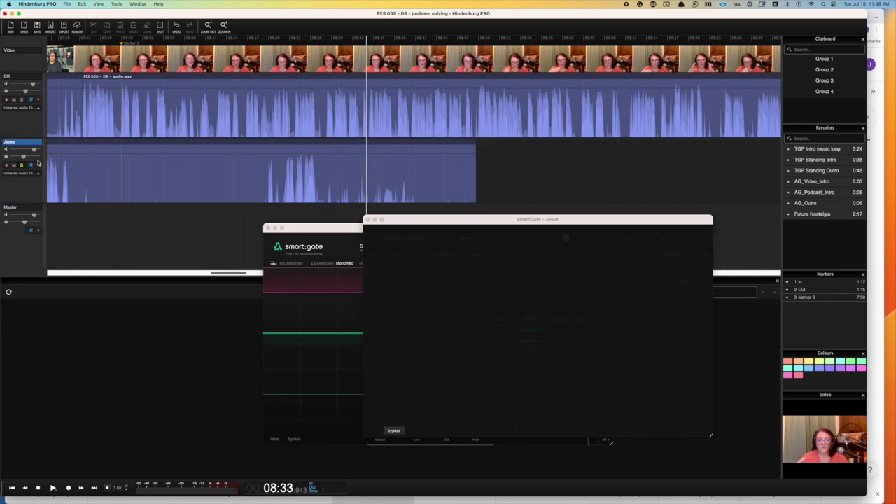
click(32, 166)
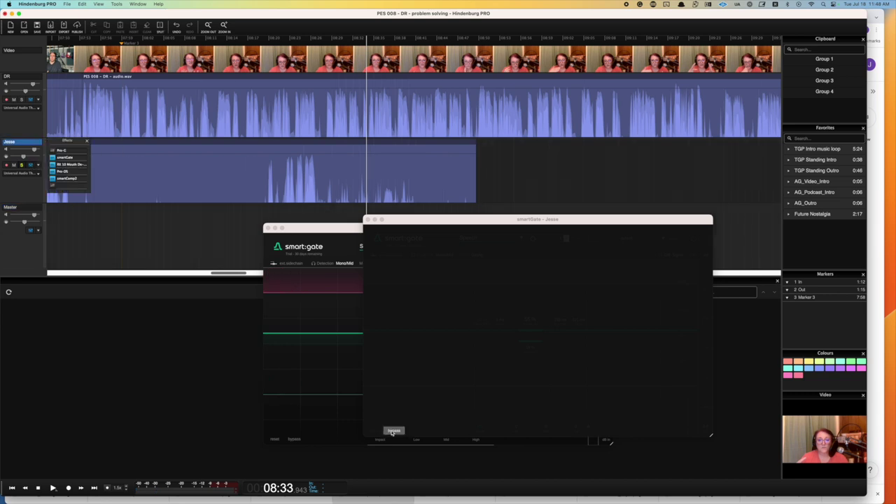
click(323, 206)
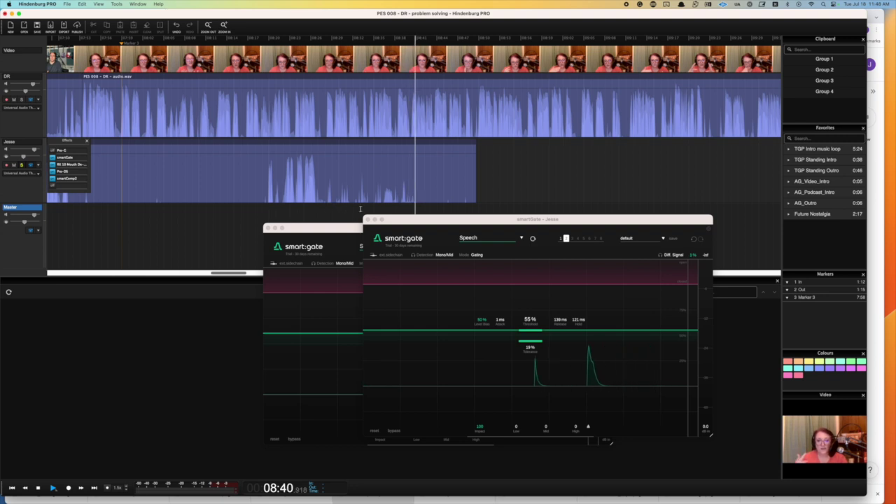
key(space)
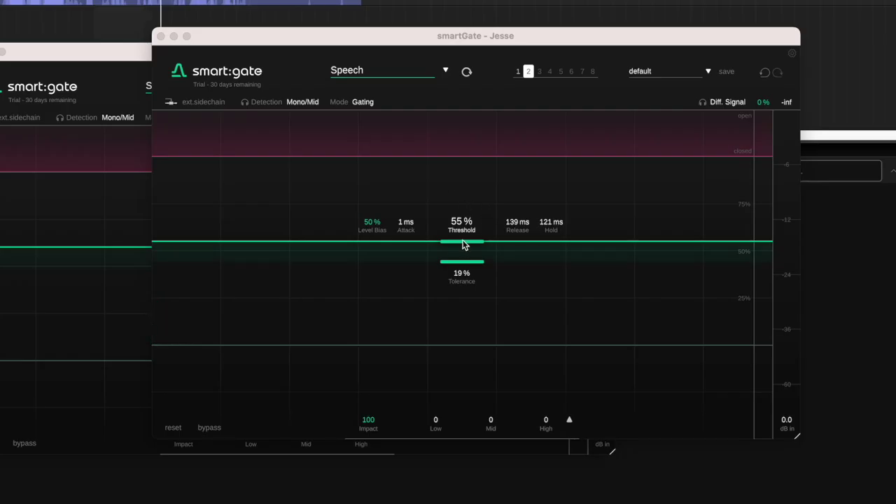
Step: Raise the Jesse gate's threshold to 60% and play to hear it
drag(463, 244, 466, 231)
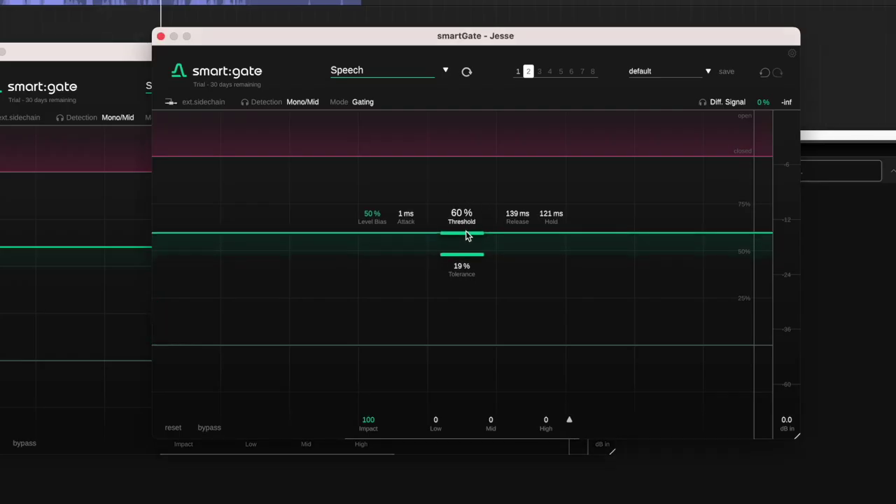
click(132, 24)
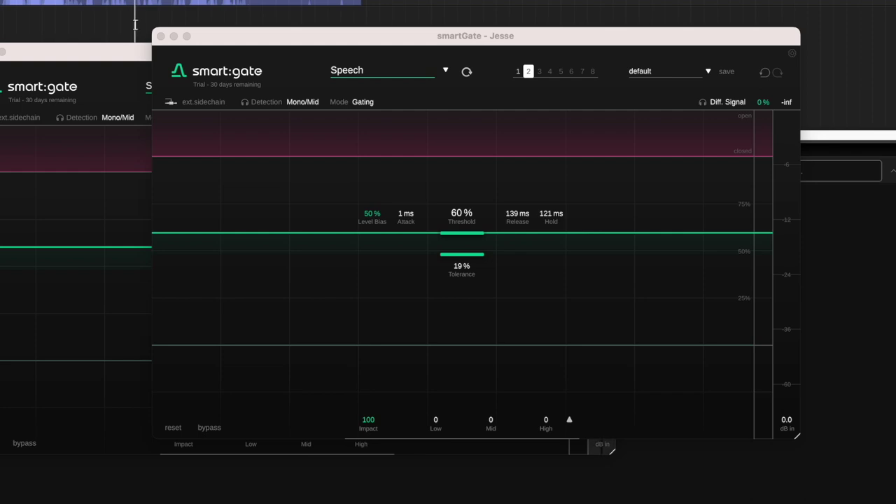
key(space)
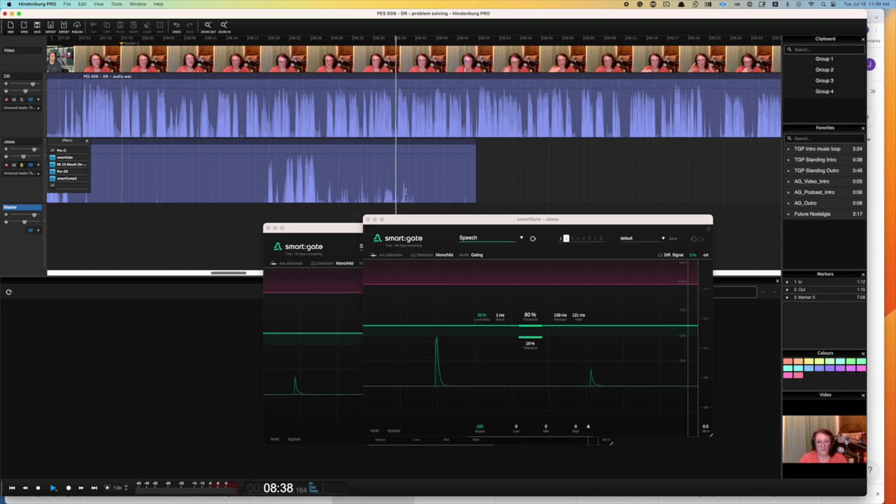
Step: Scroll the smartGate – Jesse view and move the playhead to about 08:49
scroll(486, 185, down, 2)
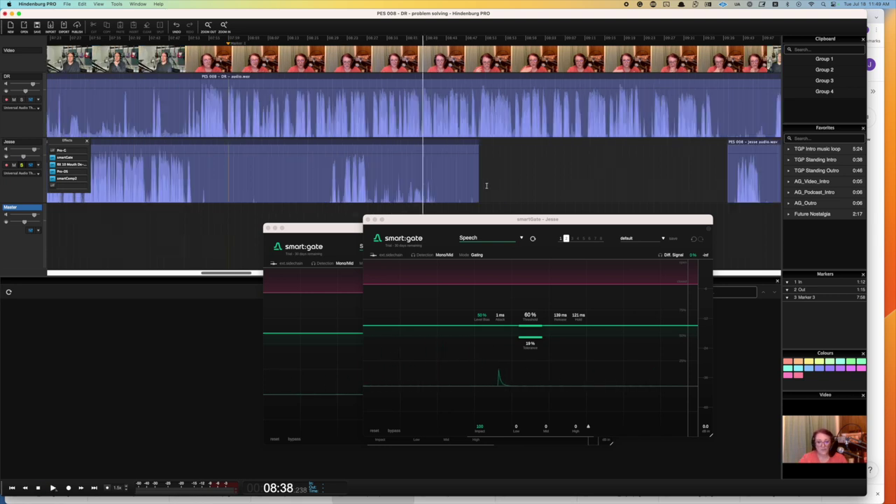
scroll(486, 186, down, 2)
scroll(486, 185, up, 5)
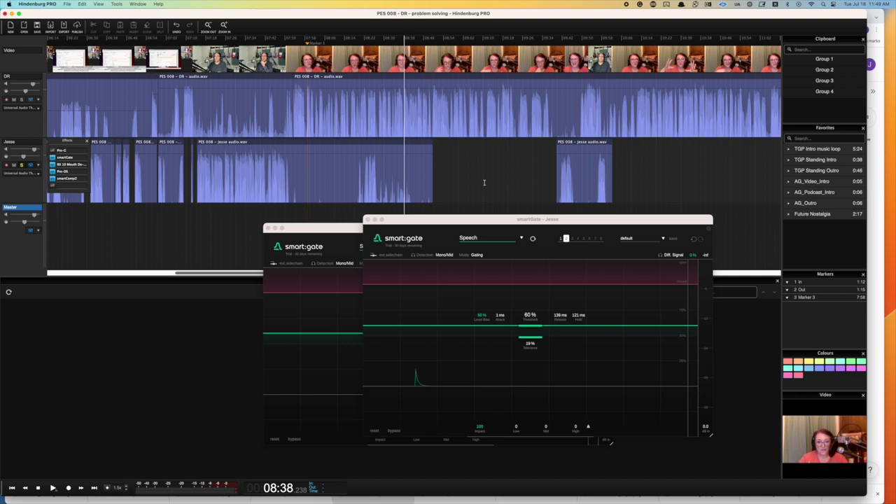
scroll(484, 183, up, 3)
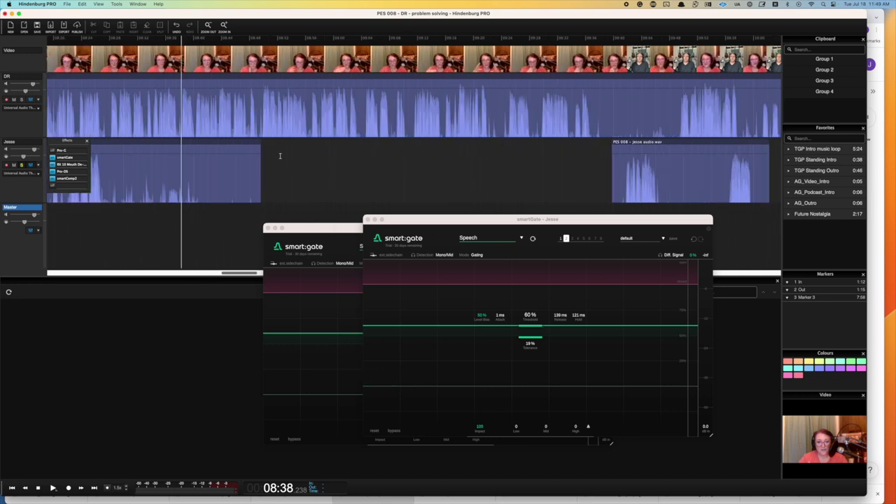
scroll(282, 155, left, 5)
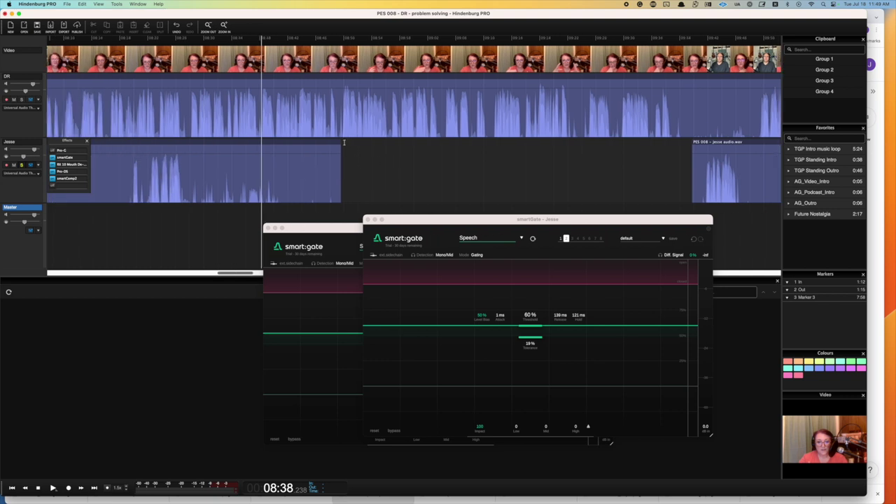
click(343, 144)
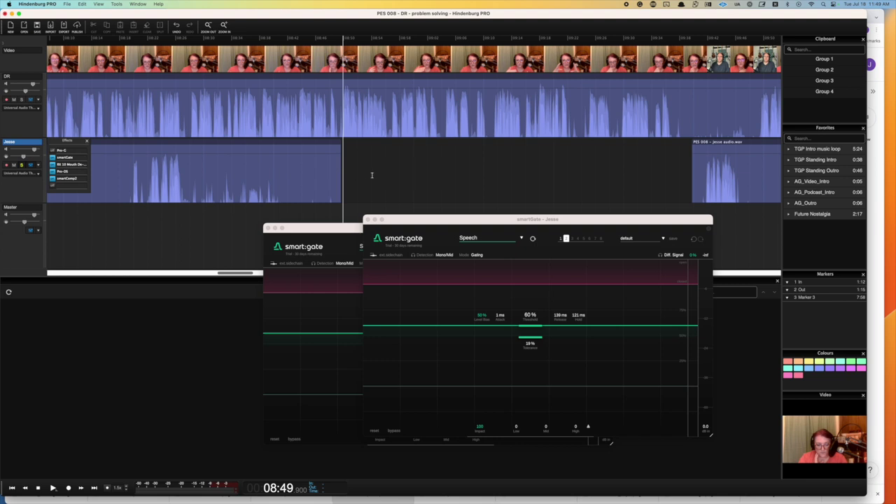
Step: Show the DR track's effects, zoom the timeline in, and place the playhead near the Jesse clip's end
click(30, 101)
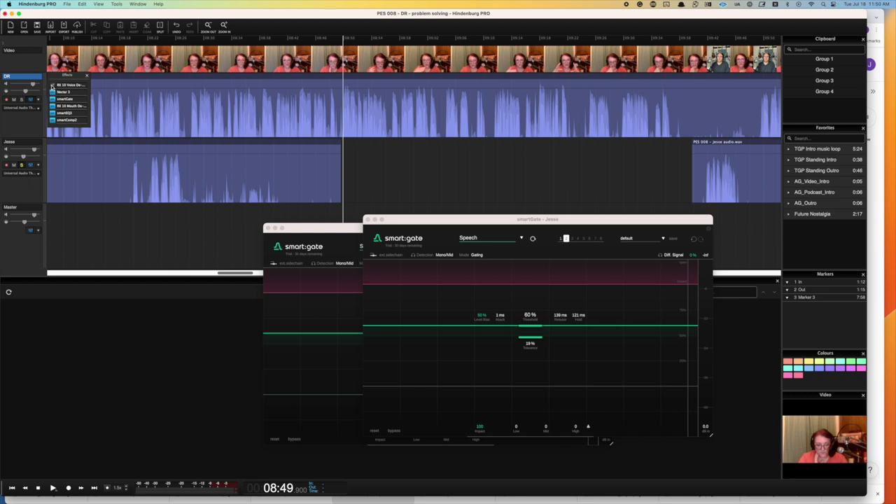
key(super+equal)
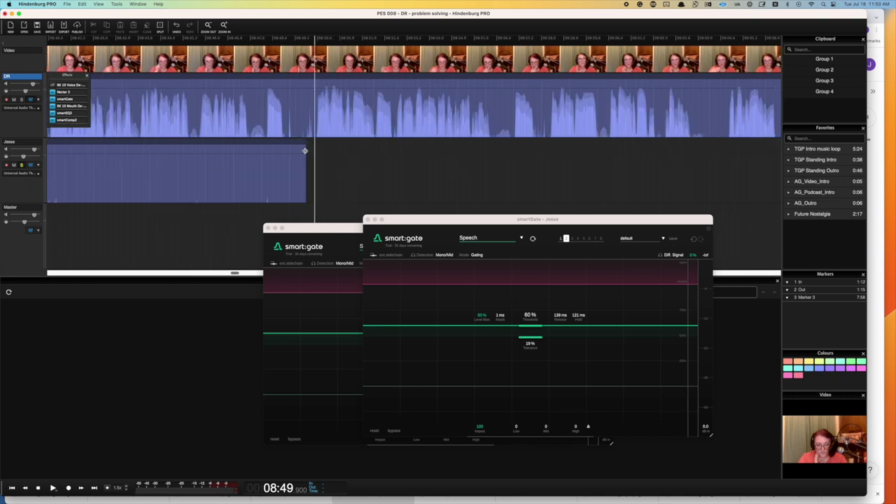
click(311, 184)
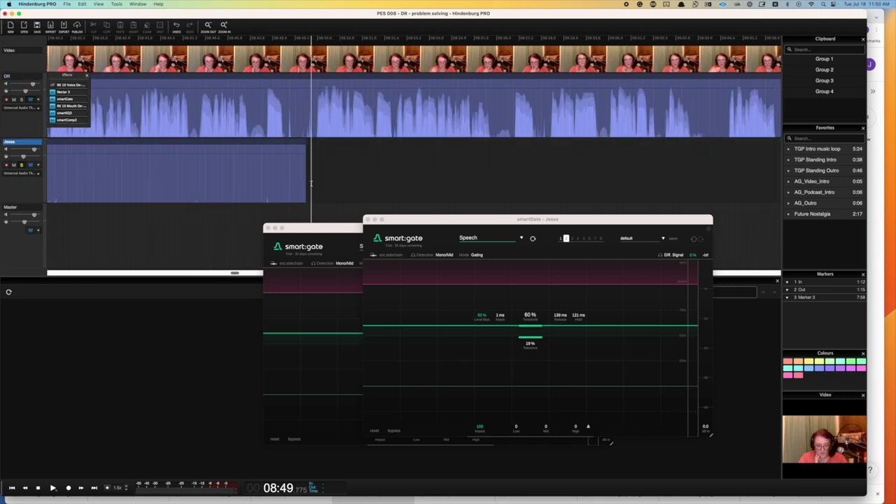
Step: Bypass the smart:gate on the DR track, then select the DR and Jesse tracks
click(343, 229)
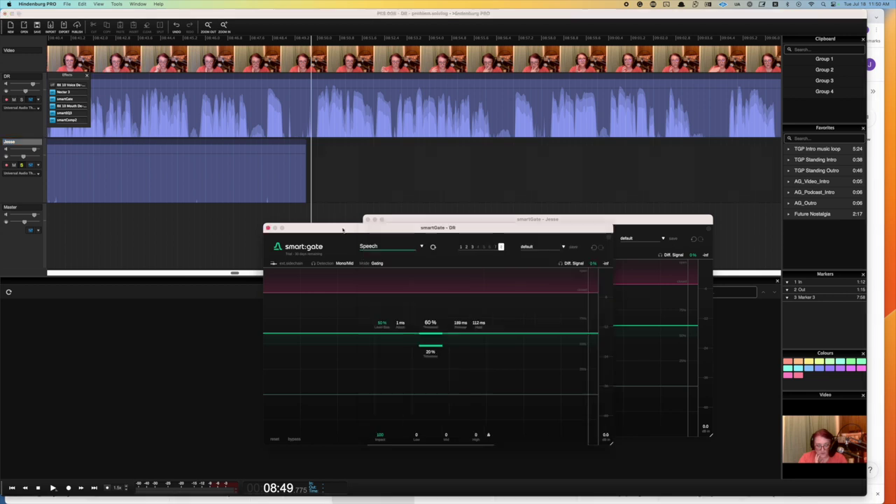
click(291, 439)
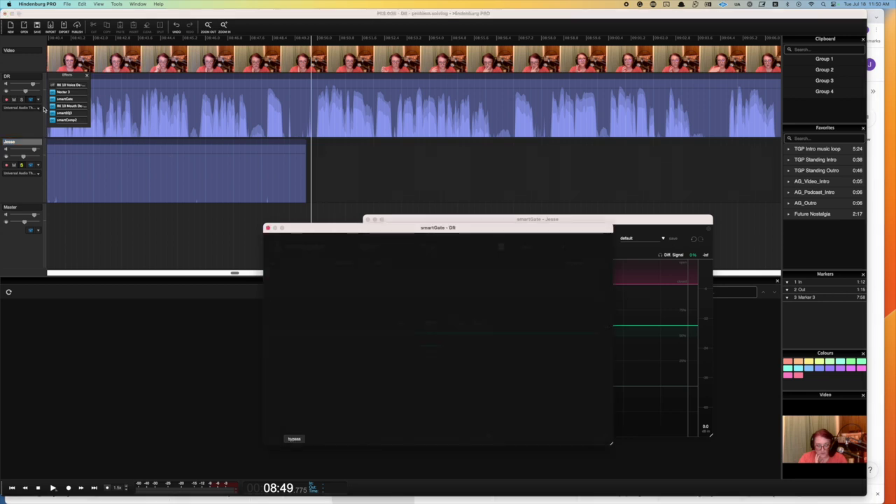
click(21, 102)
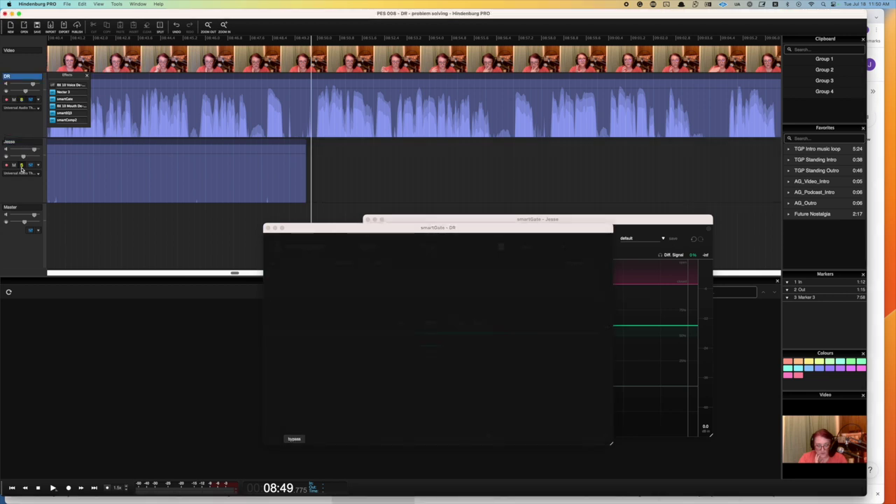
click(21, 167)
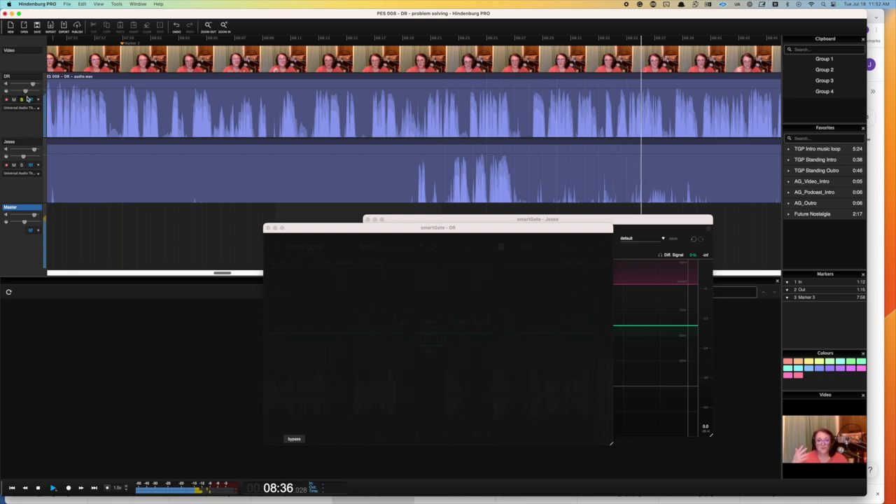
Step: Move the playhead back to 08:12 and play the gated DR dialogue
click(312, 209)
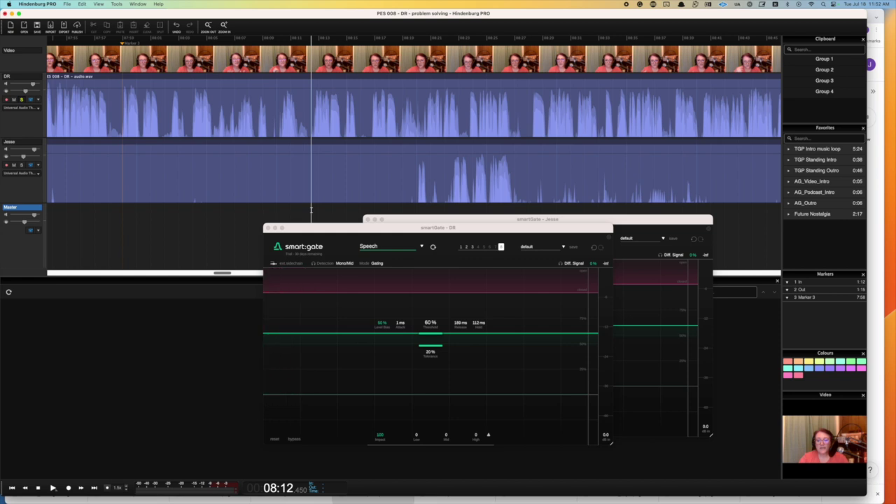
key(space)
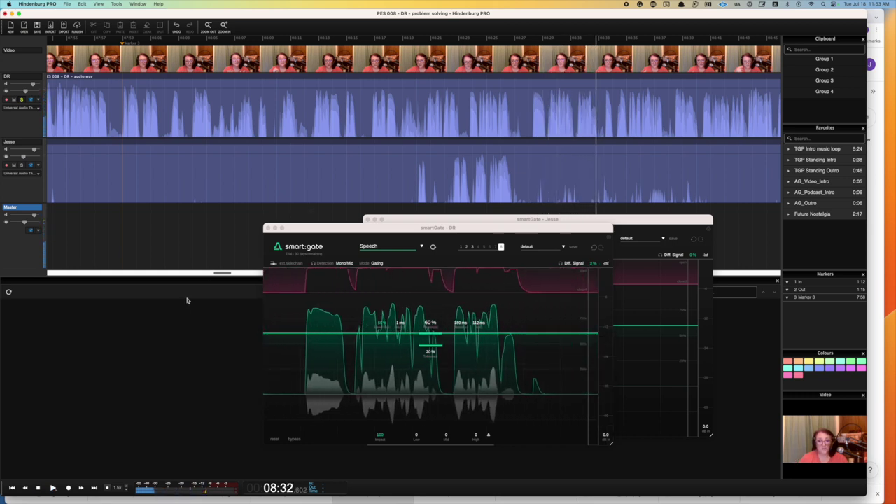
click(473, 248)
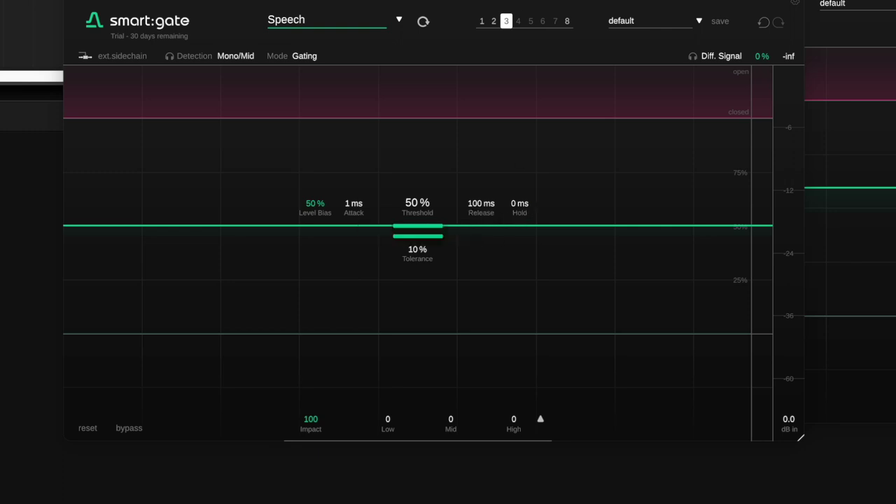
click(568, 22)
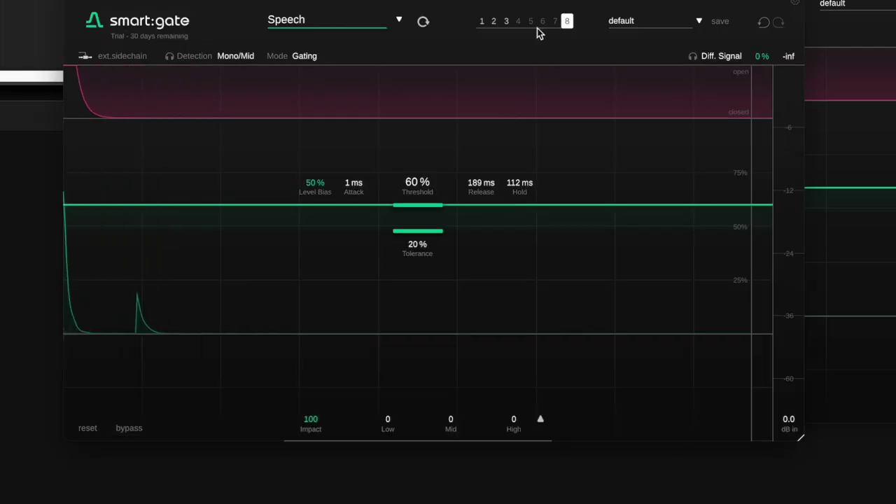
Step: Play the DR gate on stored state 3 (50% threshold, 100 ms release, 0 ms hold), then return to state 8
click(506, 21)
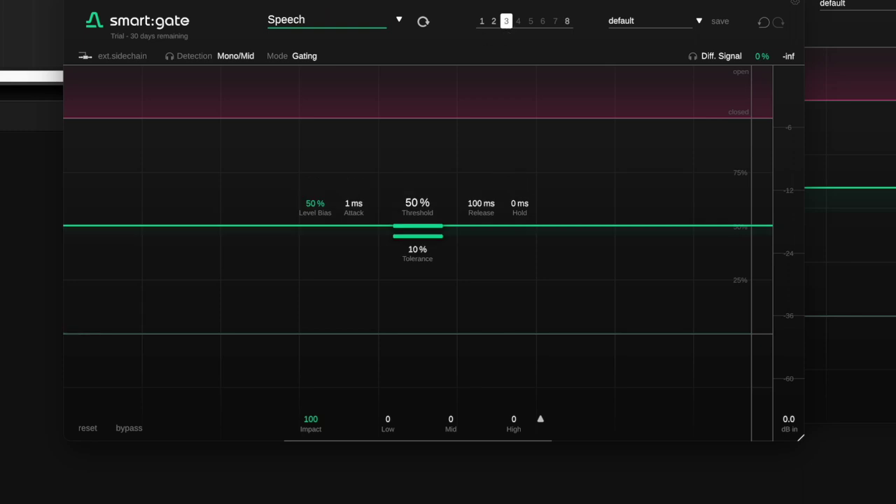
key(space)
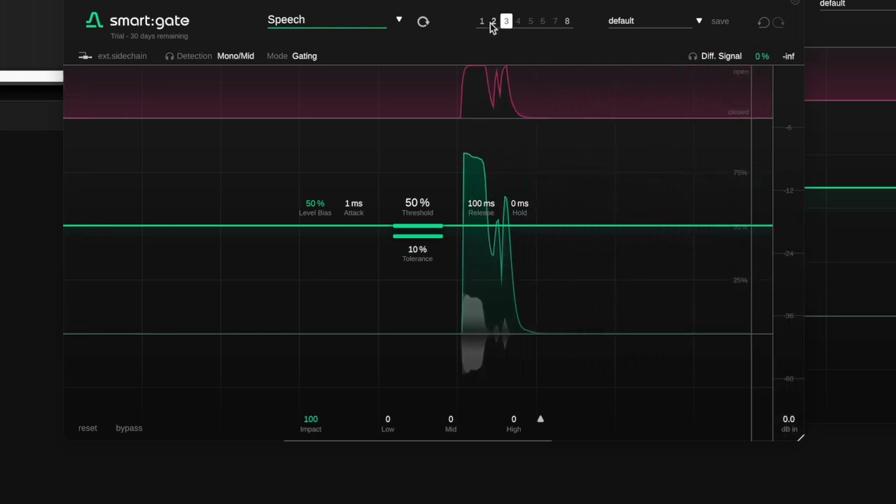
click(567, 21)
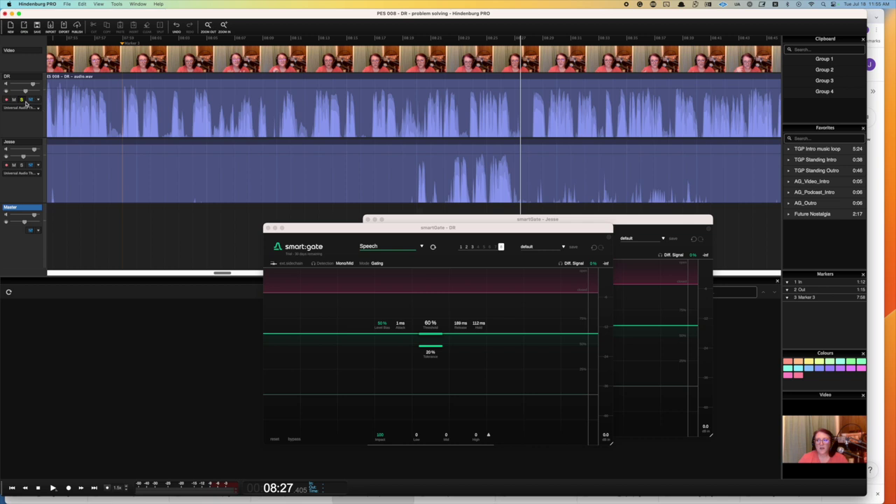
click(30, 101)
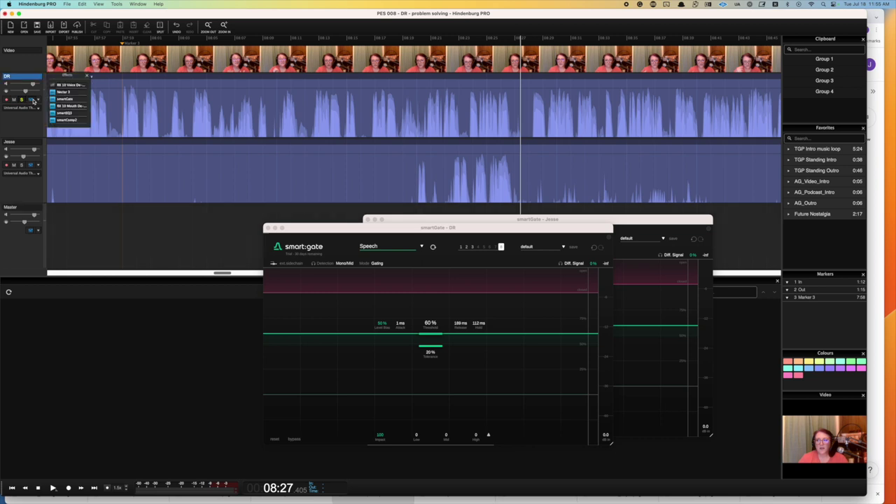
click(70, 92)
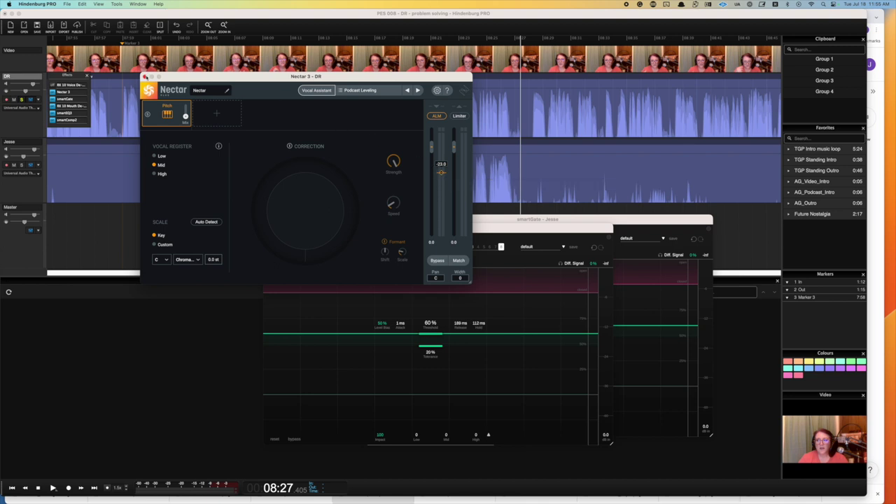
click(145, 76)
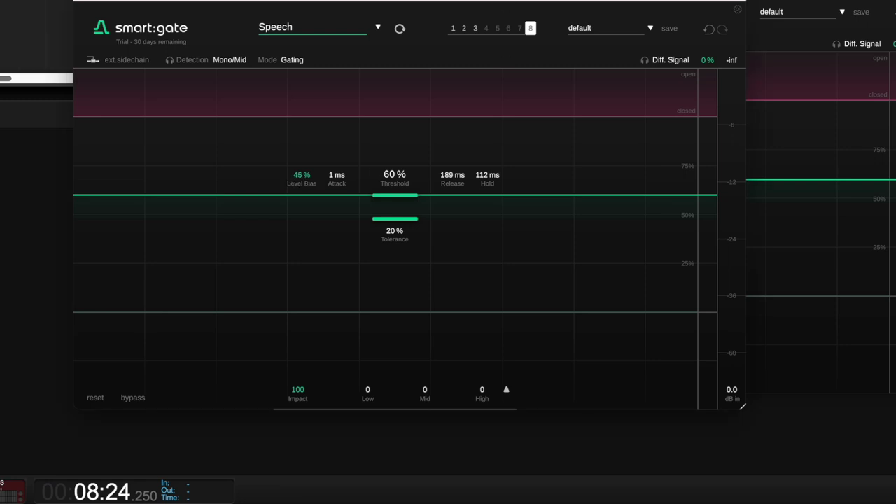
Step: Lengthen the DR gate's release to 211 ms, auditioning the dialogue before and after the change
key(space)
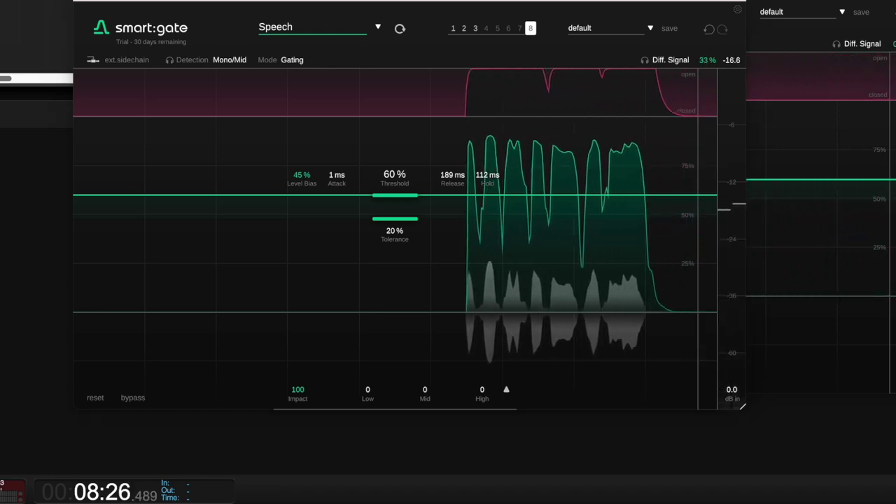
key(space)
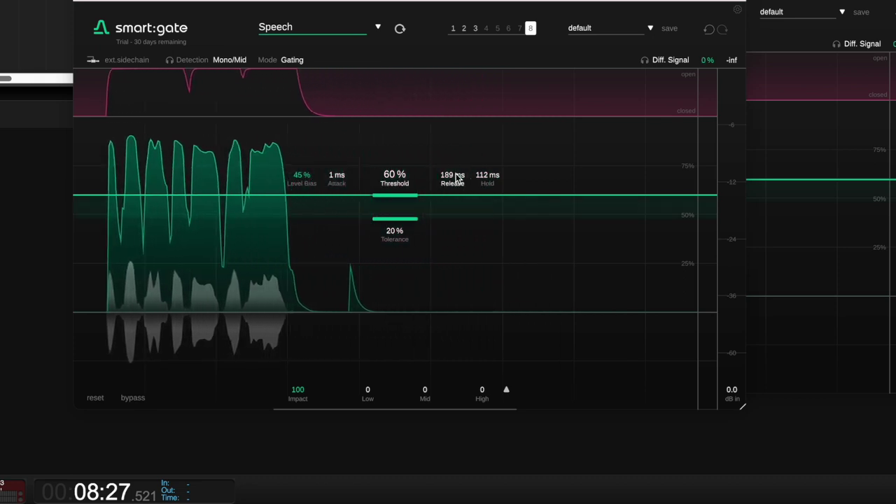
drag(462, 181, 494, 163)
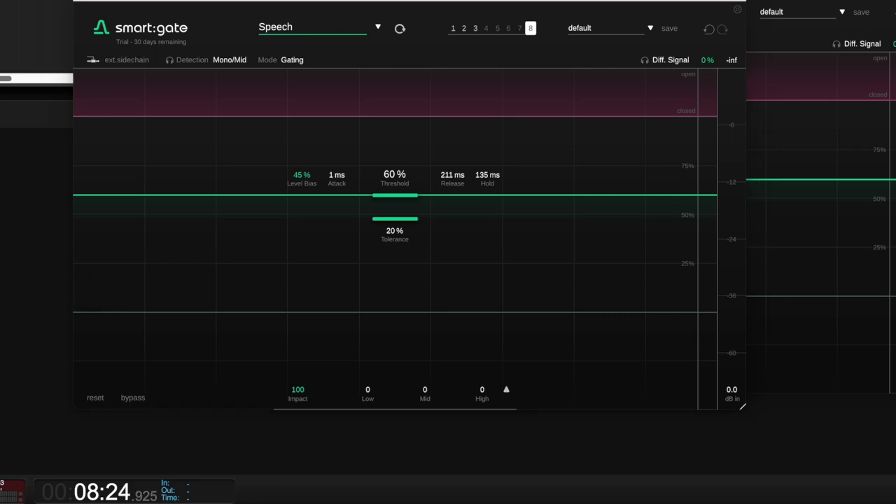
key(space)
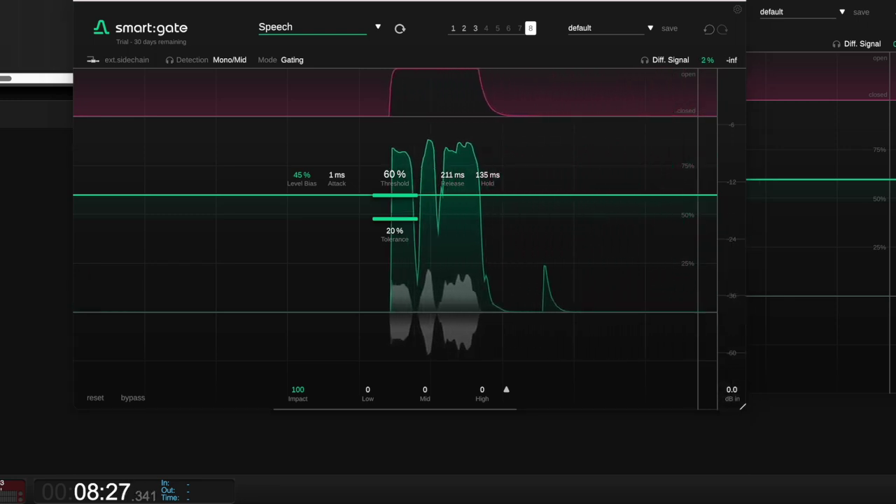
key(space)
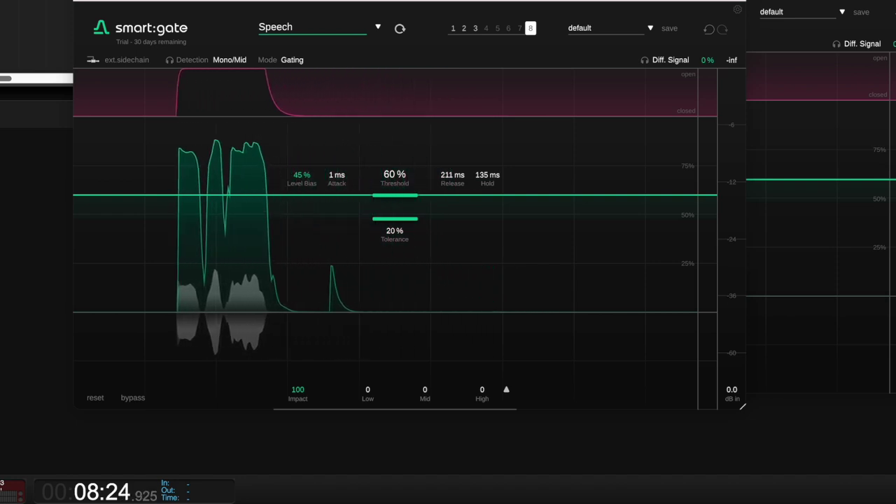
key(space)
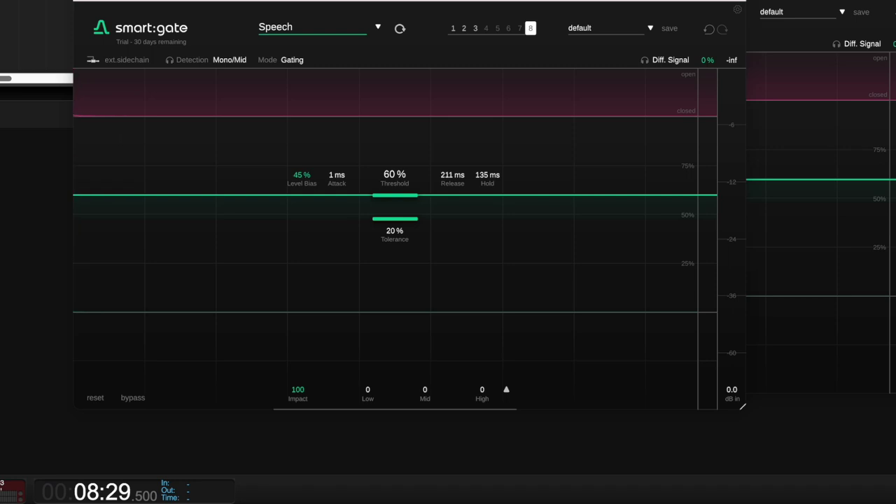
Step: Play the dialogue twice to hear the retuned DR gate's release
key(space)
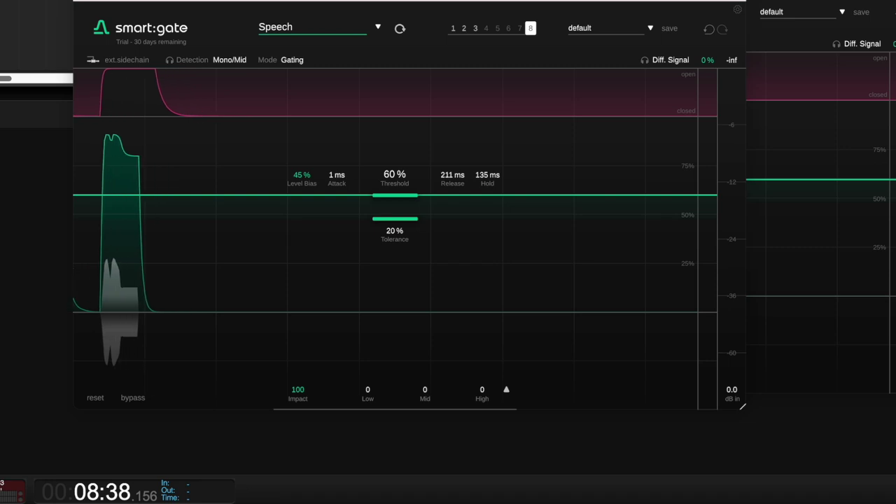
key(space)
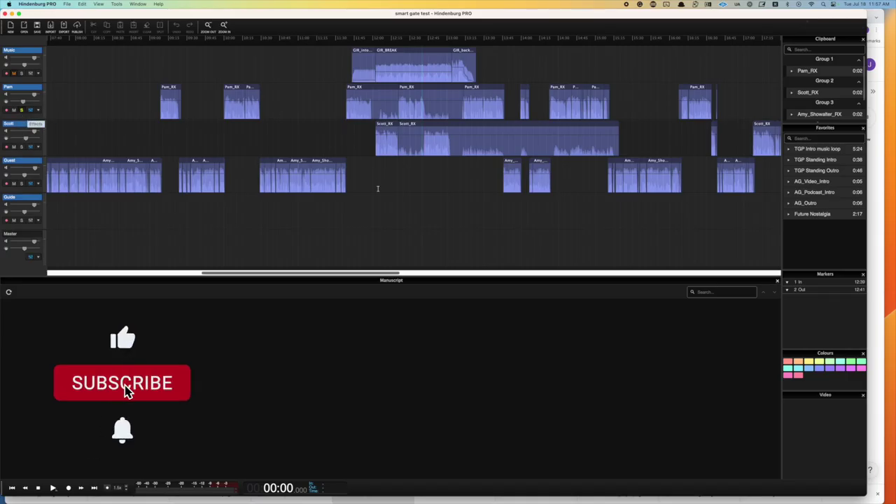
Step: Place the playhead at 12:20 and play the overlapping speaker tracks
scroll(378, 189, up, 3)
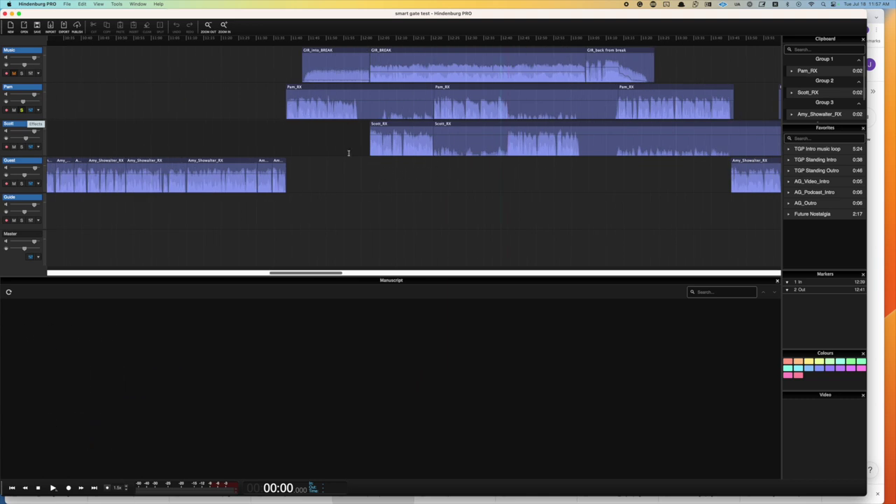
click(434, 163)
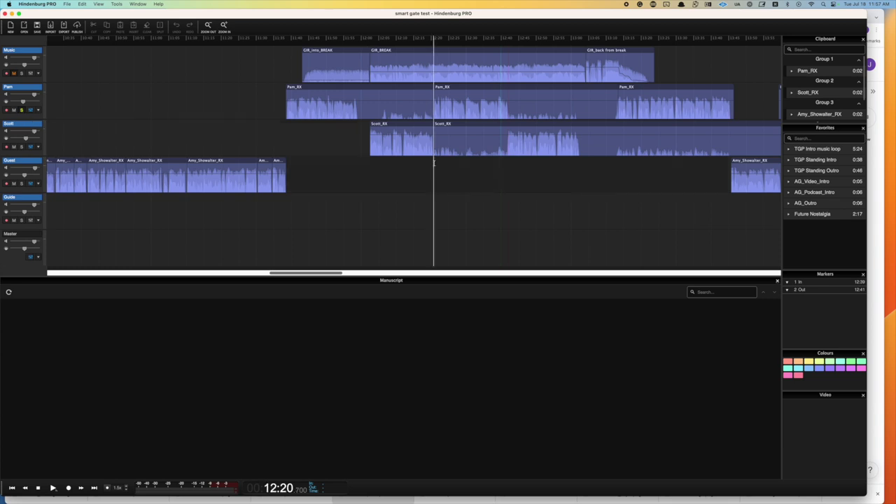
scroll(434, 164, up, 2)
scroll(433, 163, right, 5)
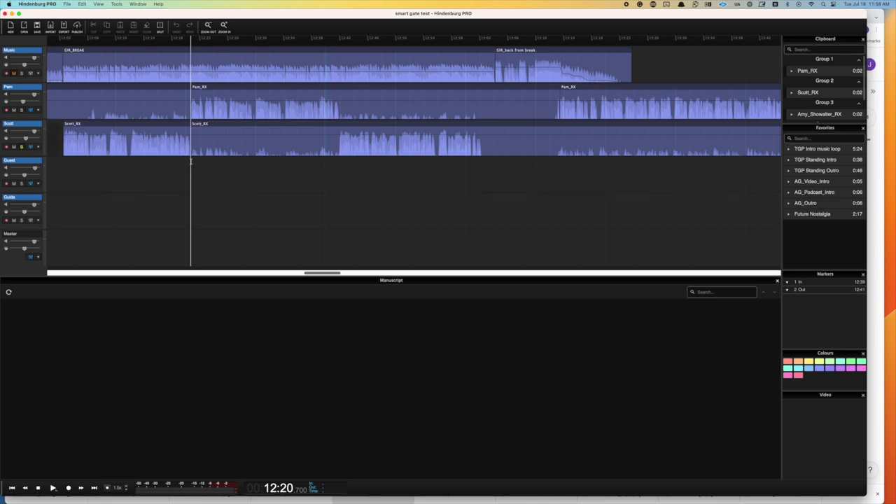
key(space)
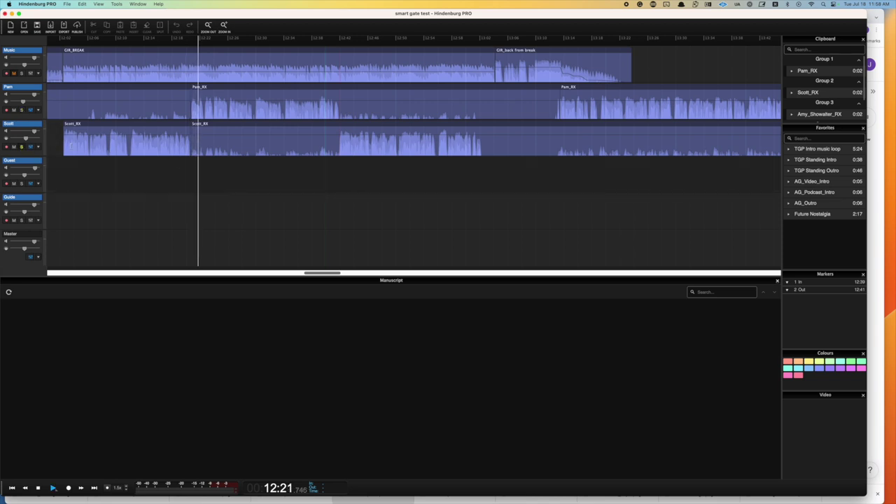
Step: Bypass smartGate on the Scott and Pam tracks and move Pam's smartGate to the top of its chain
click(30, 147)
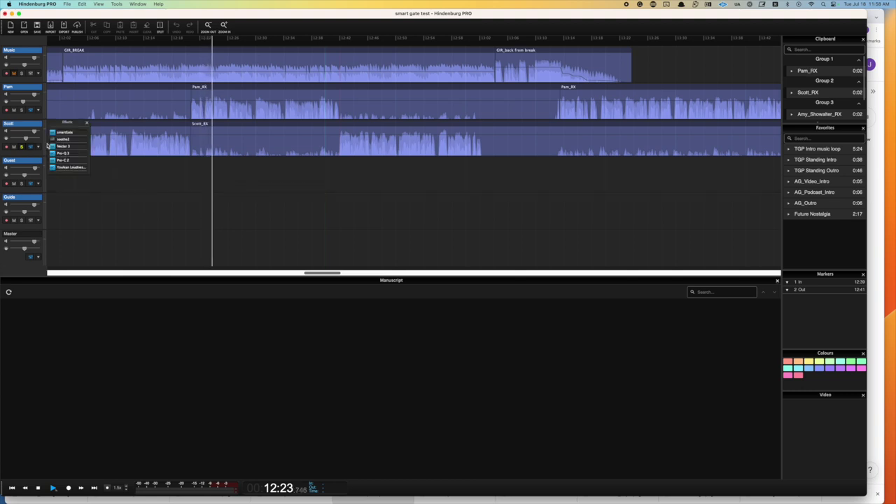
click(51, 131)
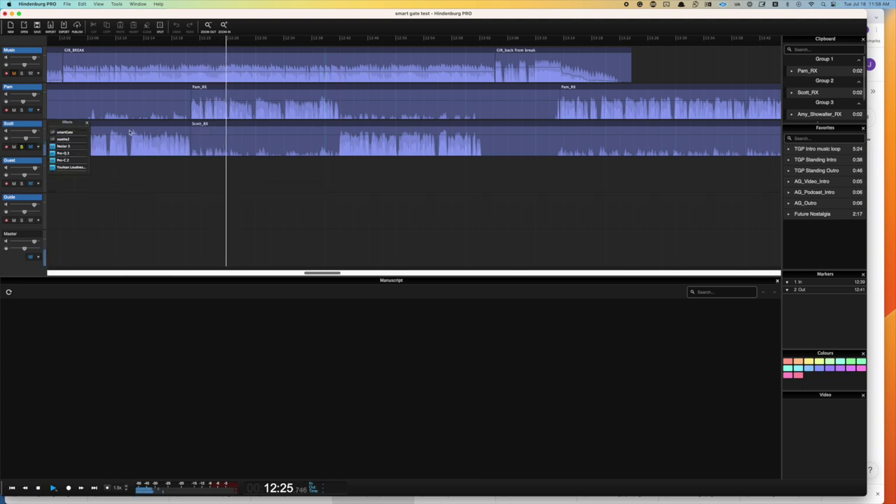
click(30, 110)
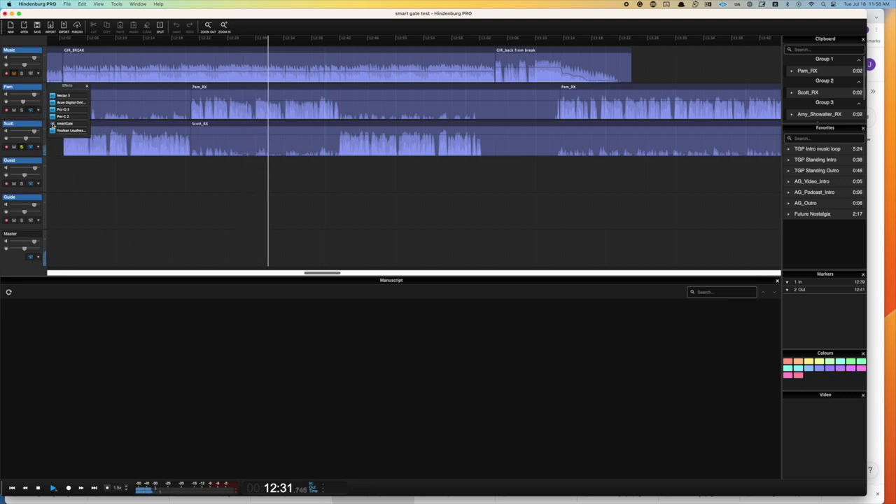
click(53, 124)
drag(69, 113, 68, 93)
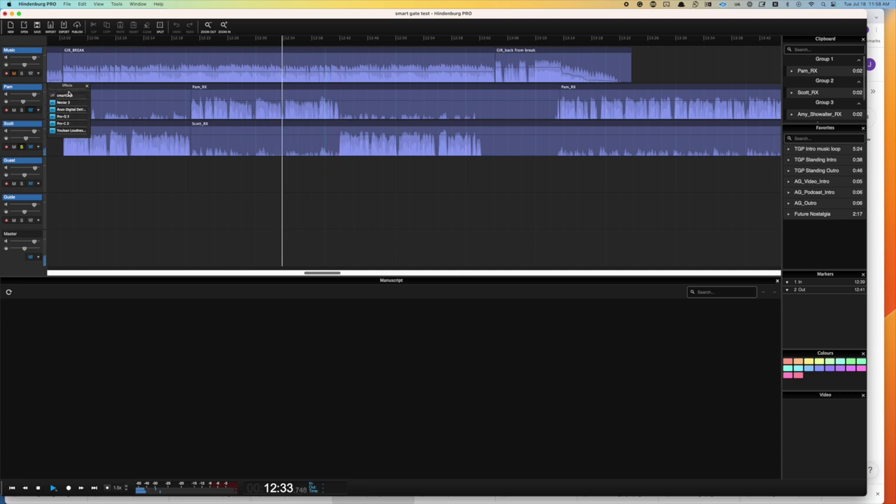
Step: Play the dialogue from about 12:42 with the Scott track's effect chain showing
click(30, 146)
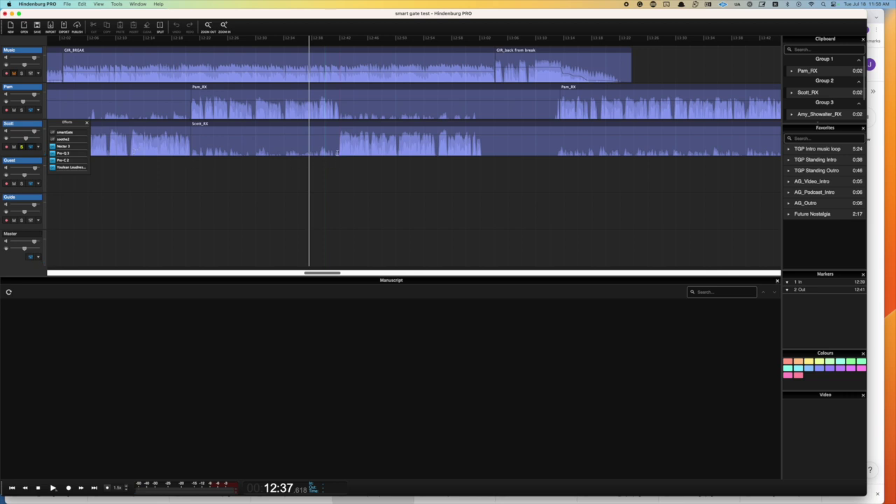
click(342, 166)
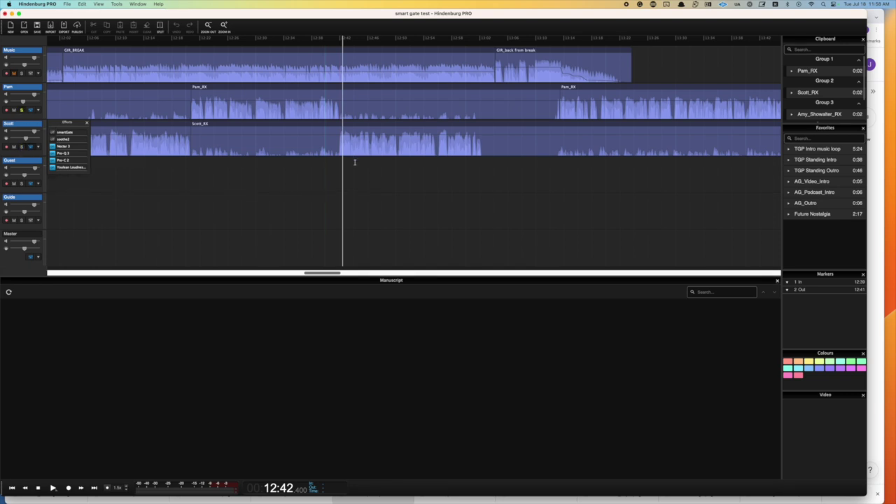
key(space)
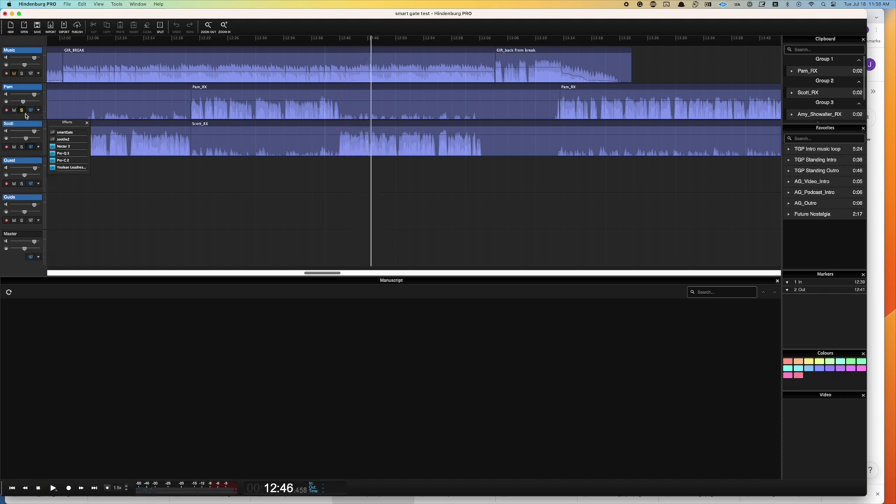
click(32, 148)
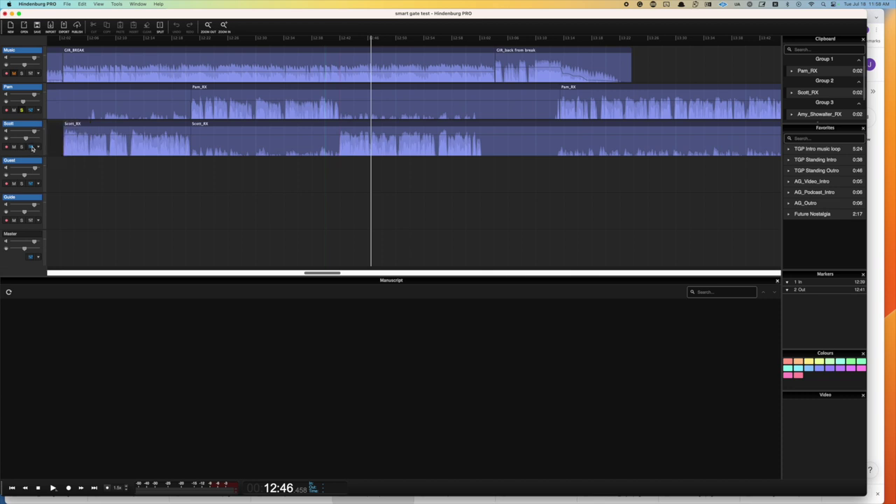
click(32, 148)
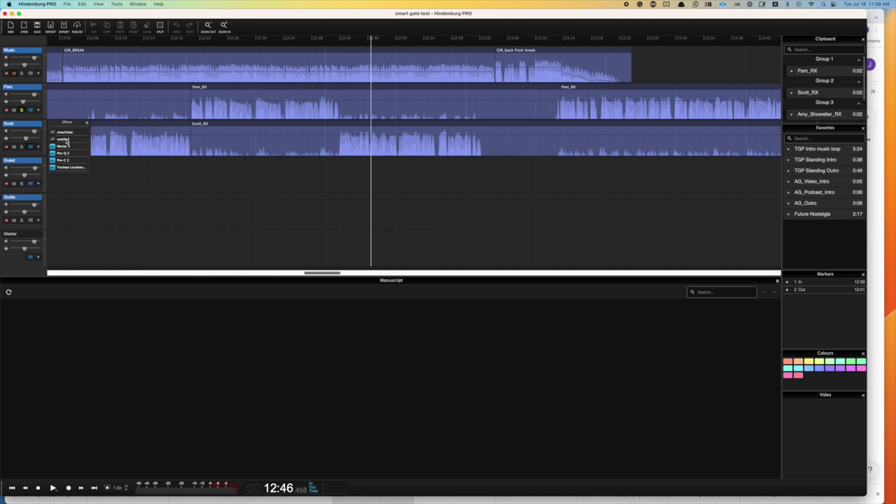
Step: Replace soothe2 on Scott with FabFilter Pro-G using the podcast preset, then return the playhead to 12:20
click(67, 141)
mouse_move(82, 267)
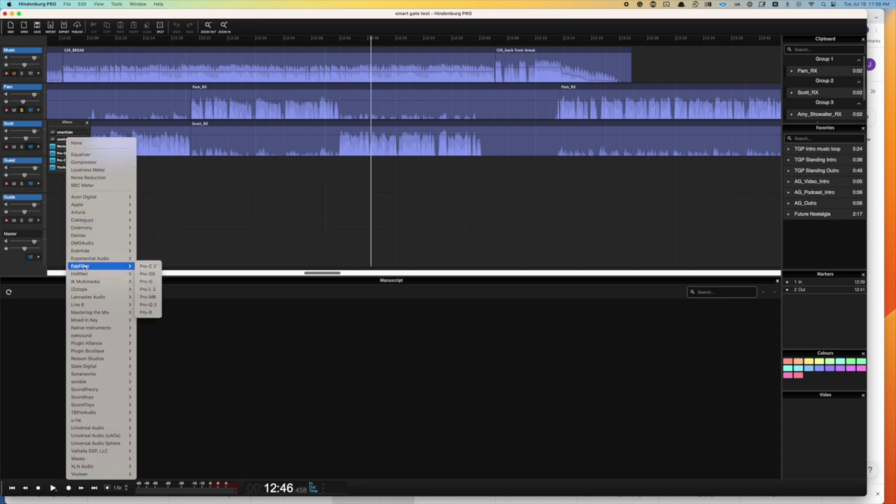
click(147, 281)
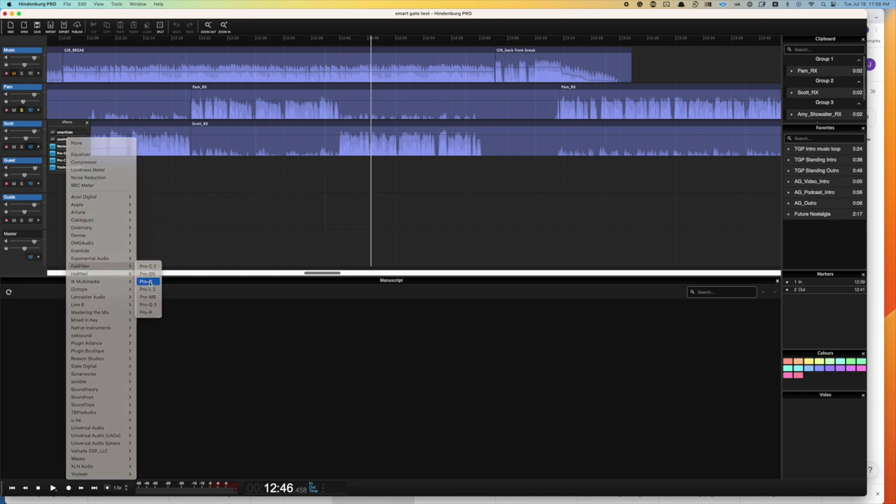
click(317, 96)
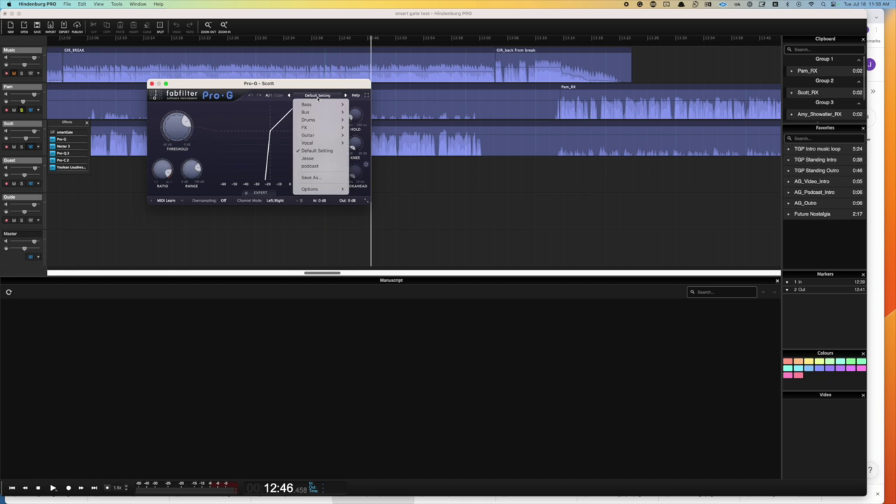
click(322, 166)
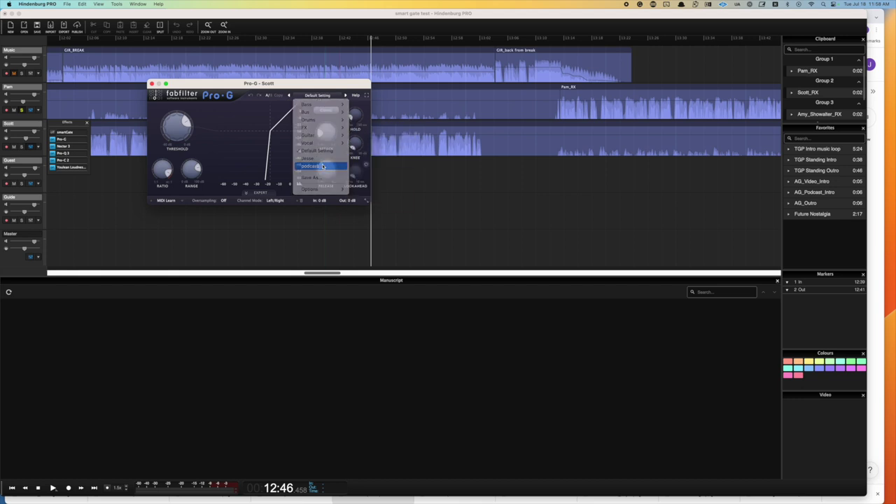
click(151, 83)
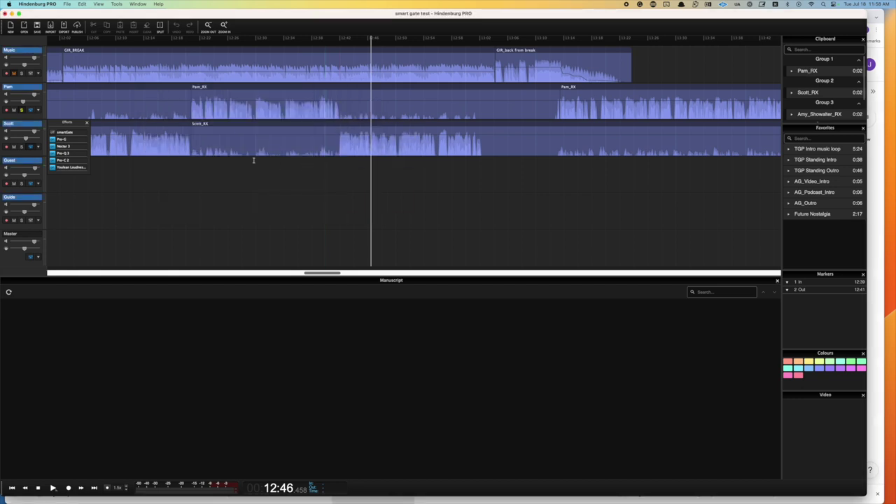
click(190, 161)
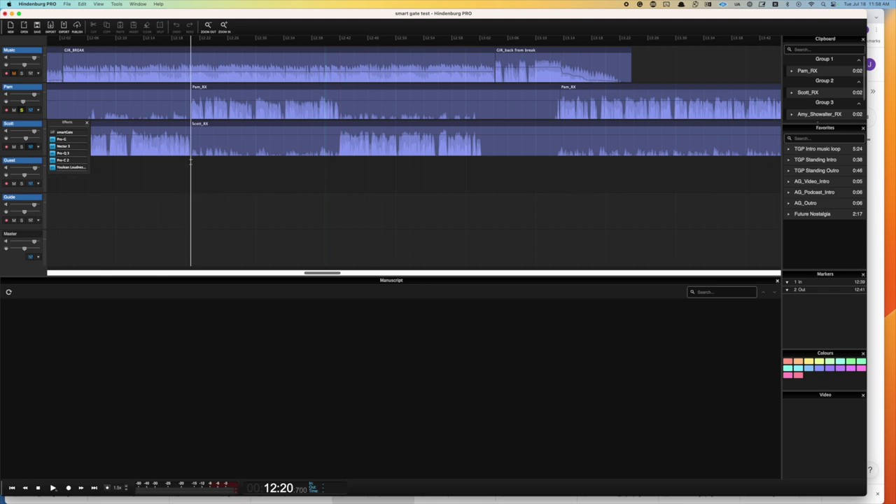
Step: Play from 12:41 to hear Scott's Pro-G, check its settings, and jump back to 12:20
click(339, 158)
key(space)
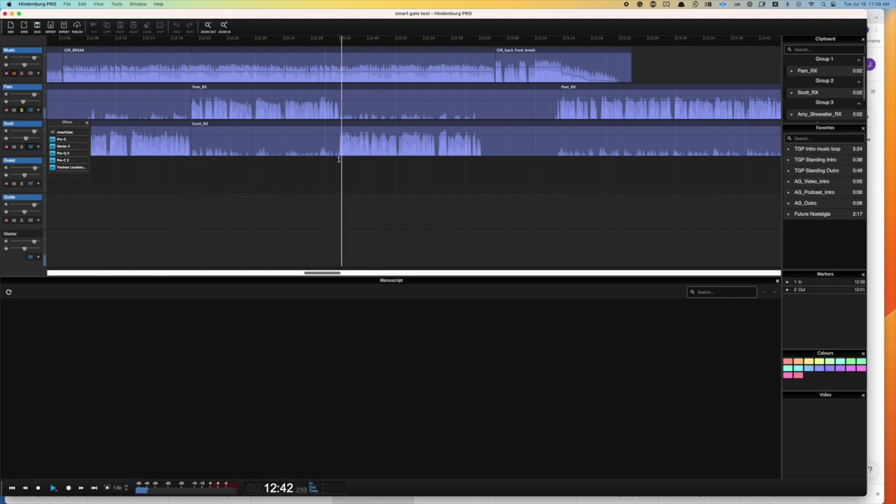
click(74, 139)
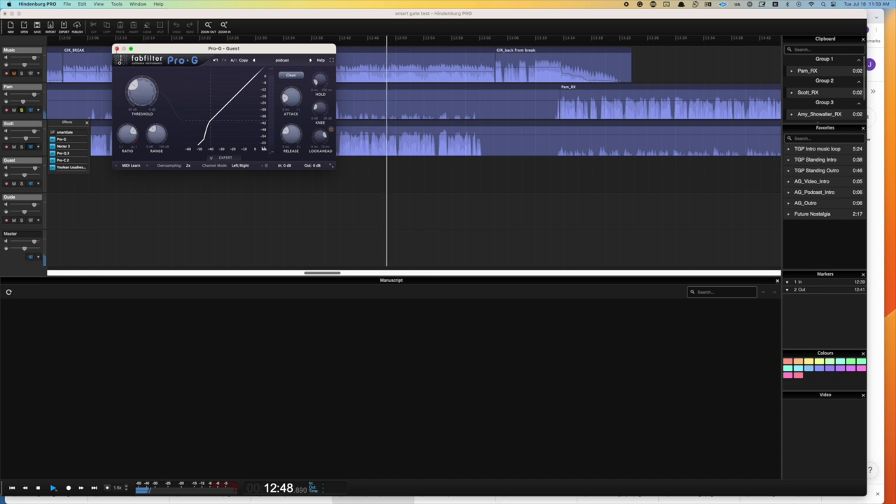
click(117, 48)
click(31, 111)
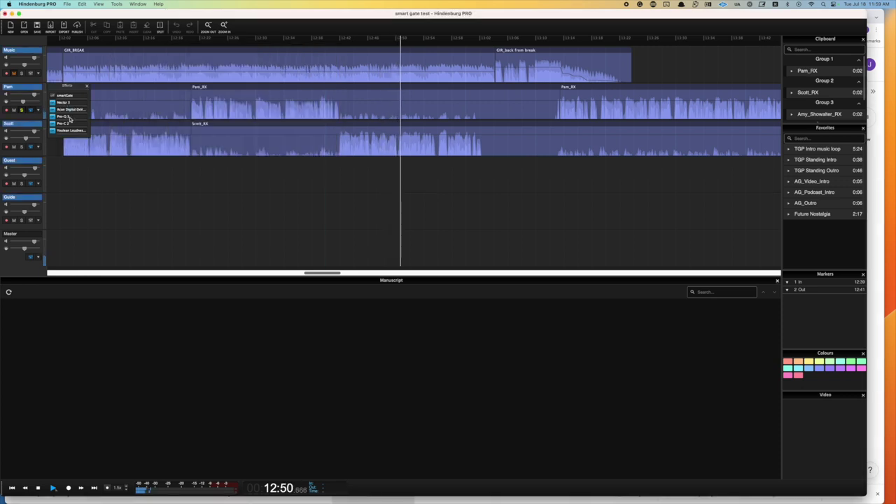
click(191, 162)
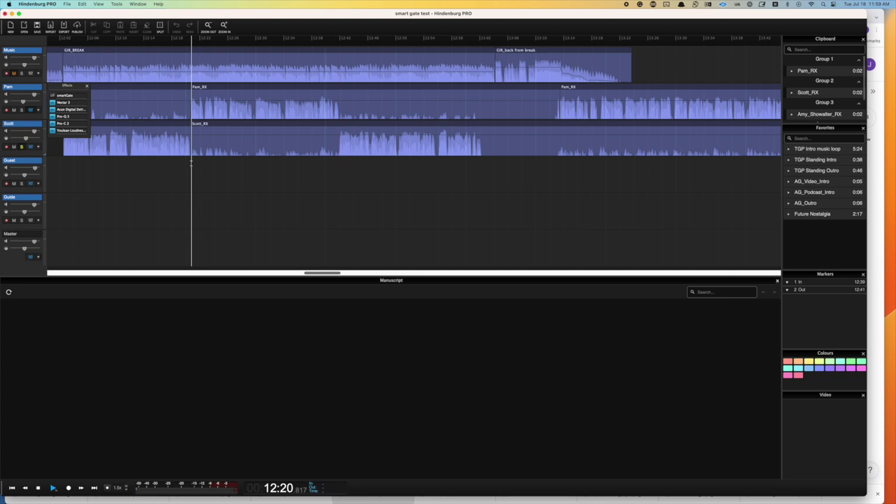
Step: Raise the threshold of Scott's Pro-G gate to about -26.36 dB and close the plugin
click(31, 147)
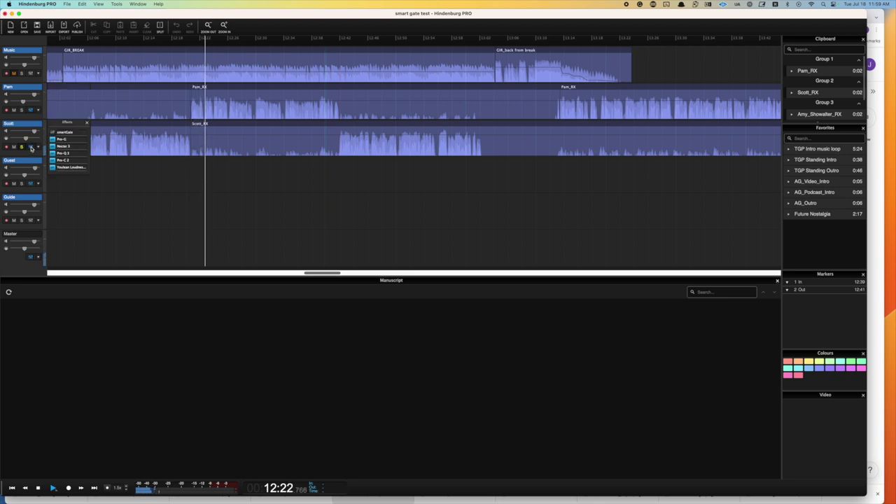
click(62, 140)
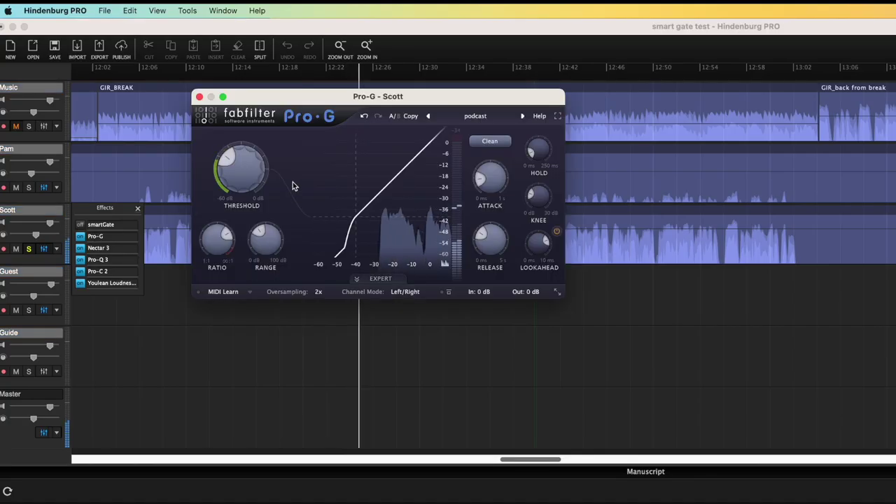
drag(235, 168, 264, 90)
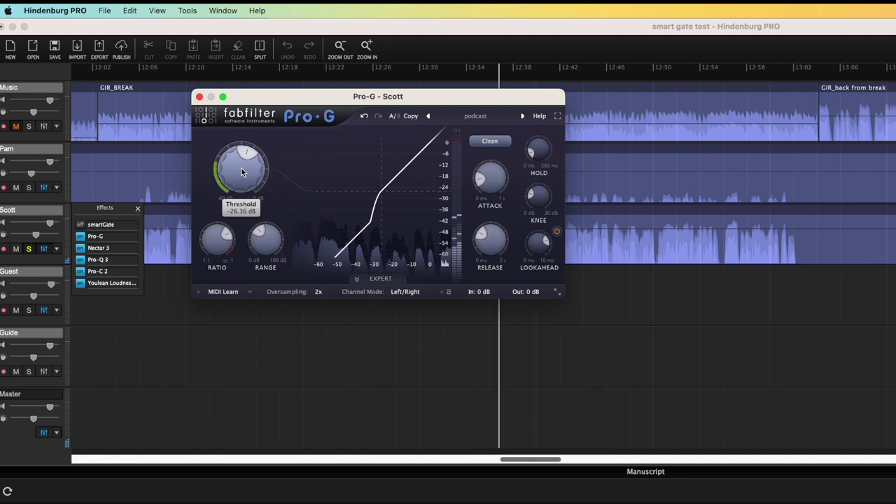
mouse_move(242, 177)
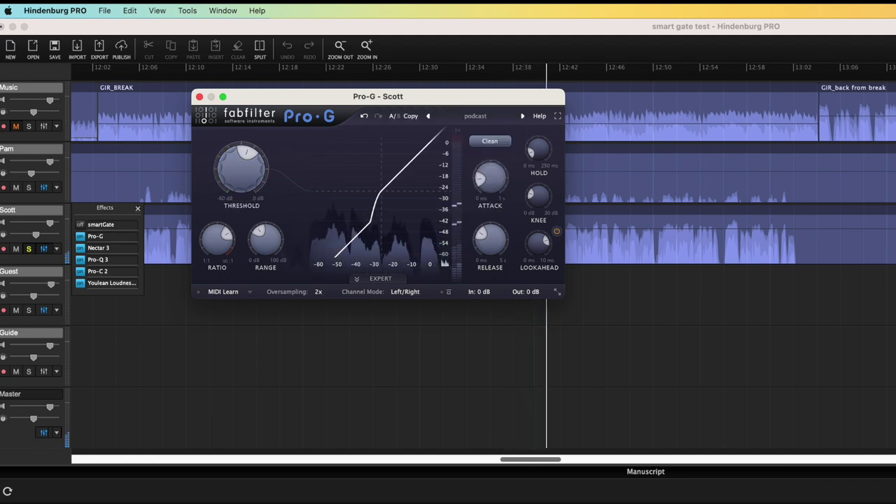
click(89, 443)
mouse_move(231, 171)
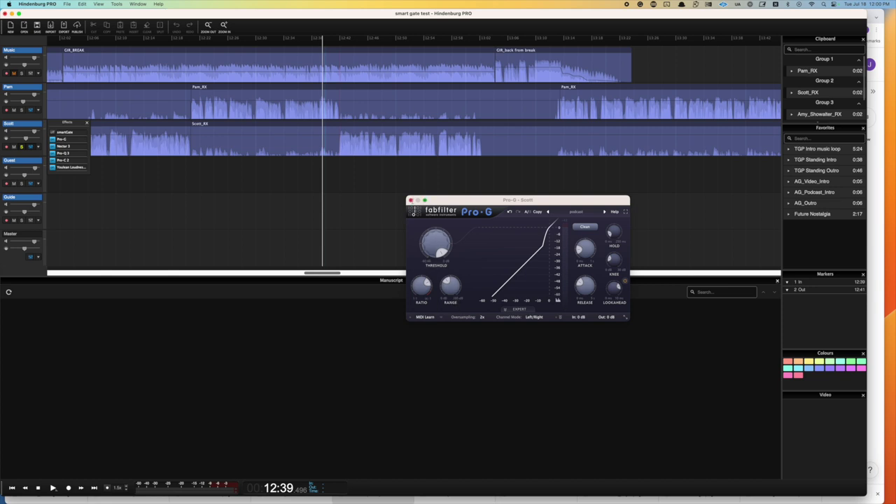
click(411, 200)
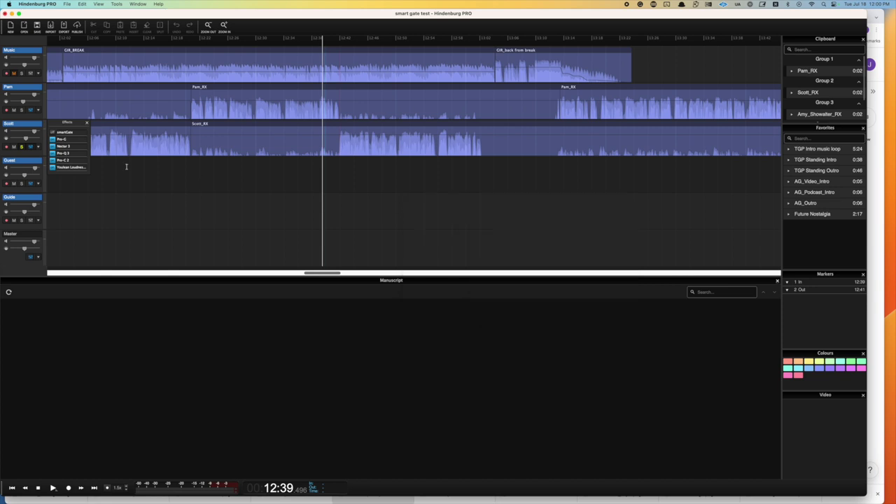
Step: Play the Guest track from 12:20 through smart:gate at its default Speech, 50% threshold settings
click(191, 164)
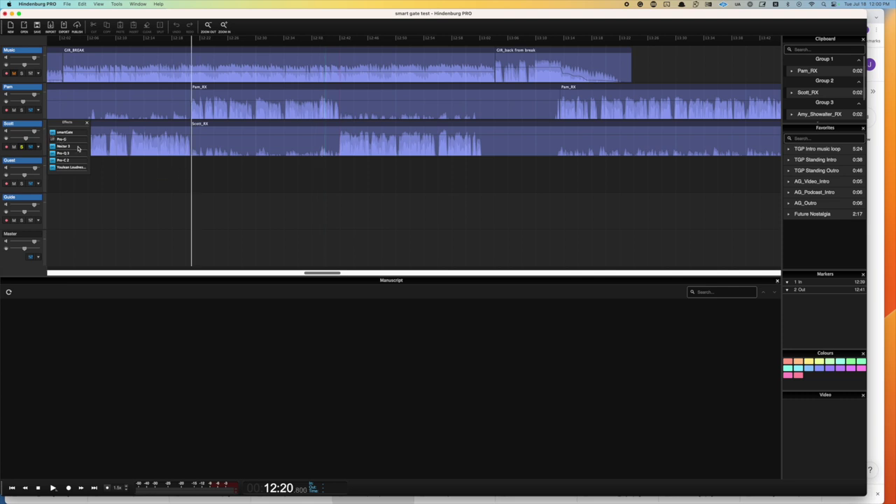
double_click(77, 133)
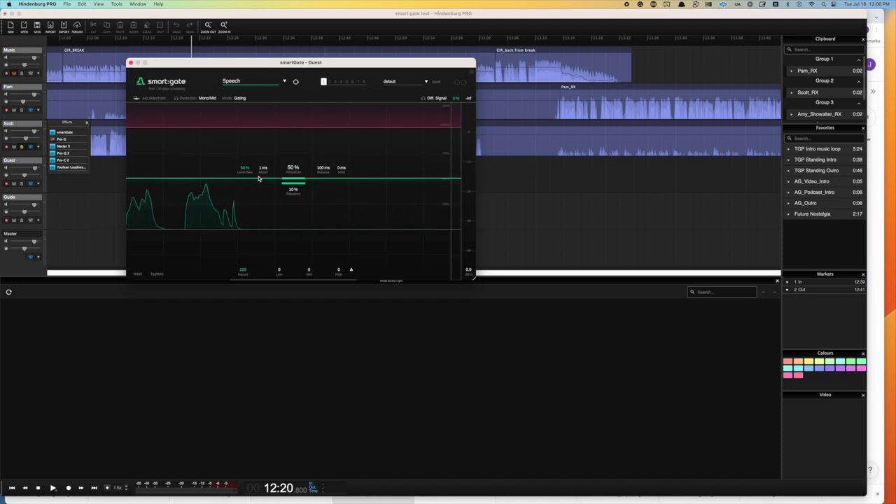
drag(231, 66, 459, 180)
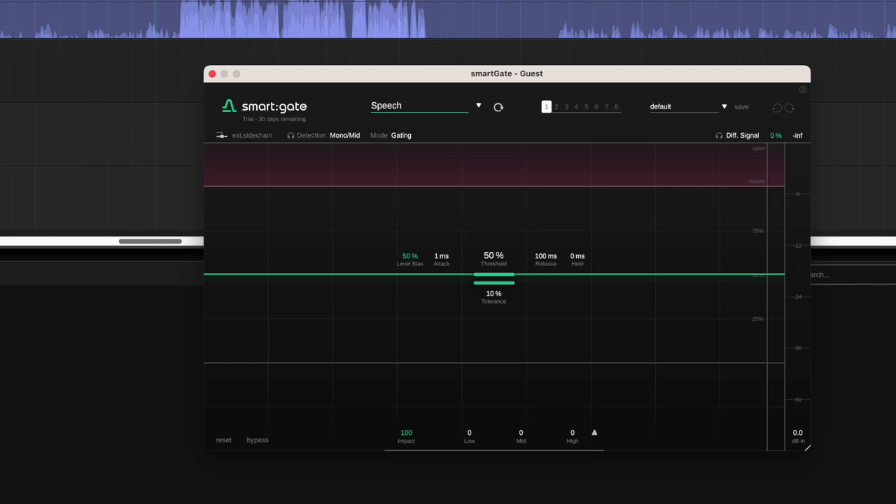
key(space)
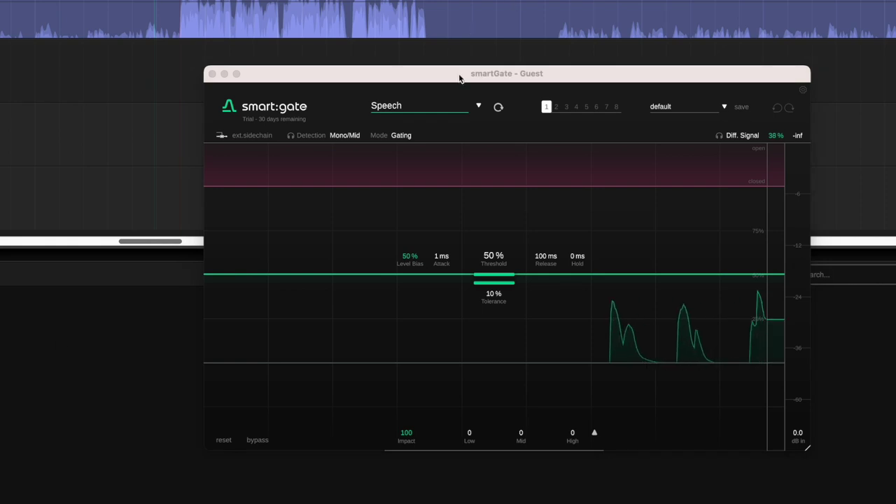
mouse_move(460, 79)
mouse_down()
mouse_move(403, 29)
mouse_move(412, 64)
mouse_up()
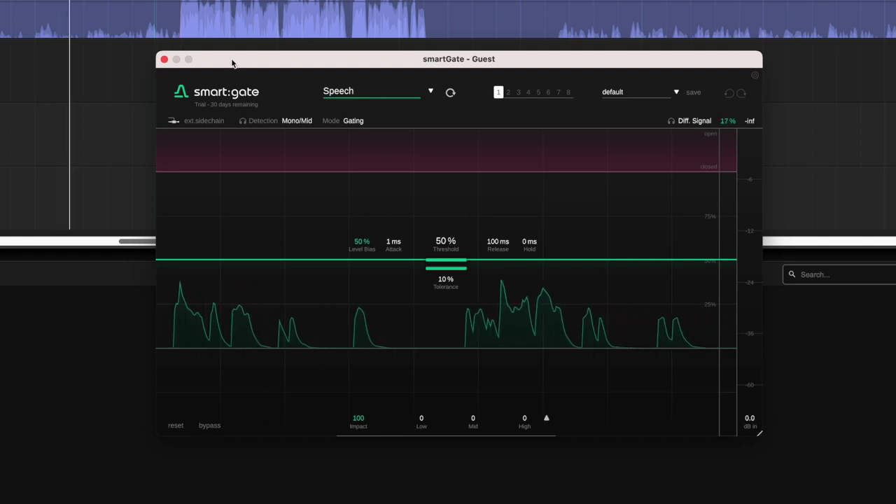
drag(232, 63, 233, 135)
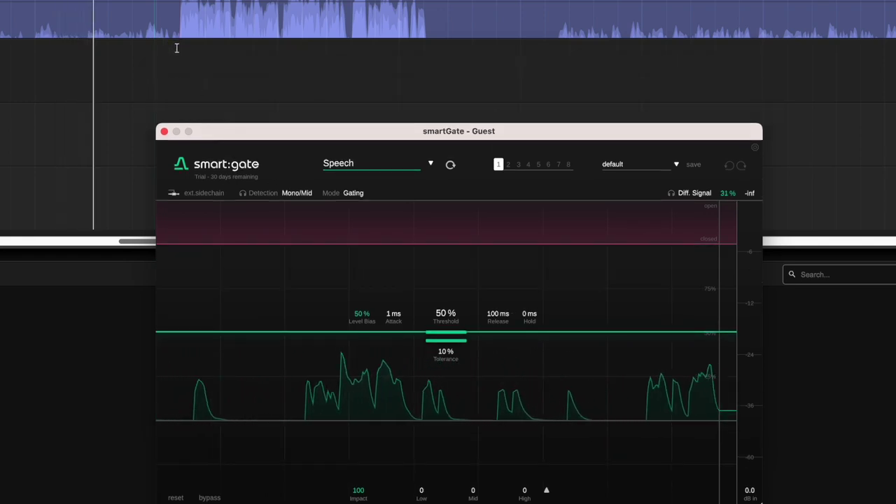
click(176, 47)
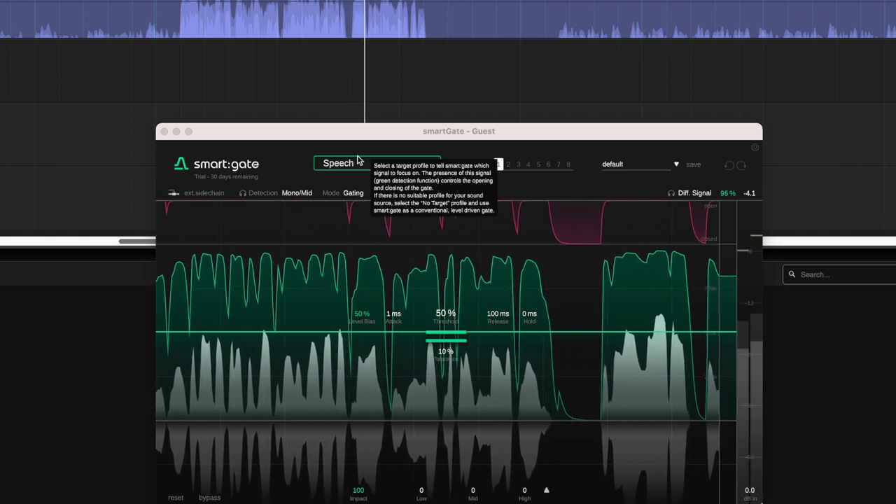
Step: Raise the Guest gate hold to 109 ms, replay the passage, then close the gate window
click(539, 303)
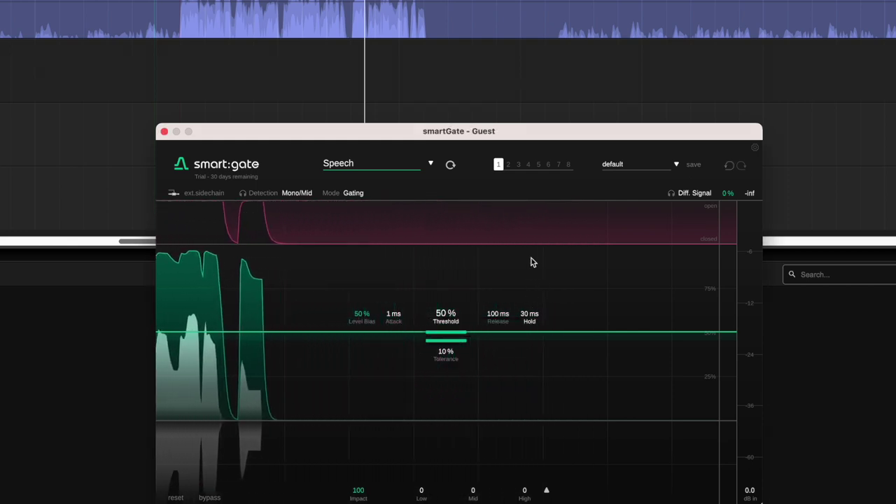
drag(531, 233, 532, 221)
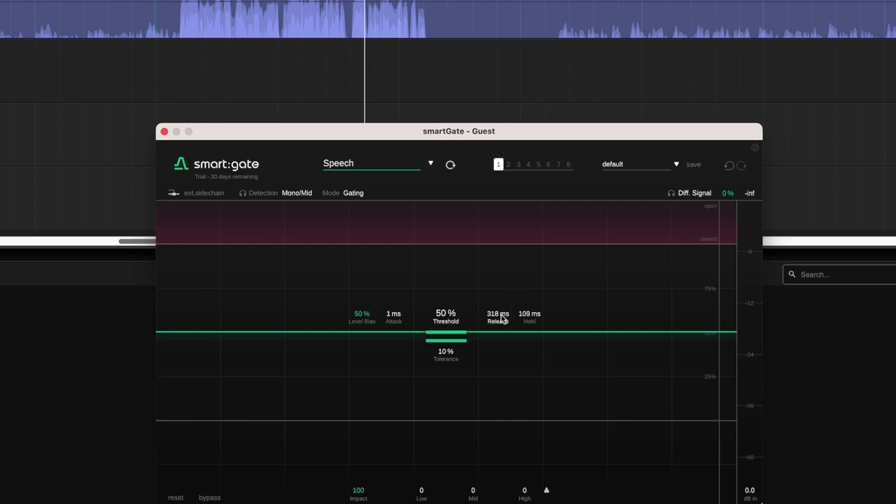
scroll(496, 328, down, 1)
click(319, 54)
key(space)
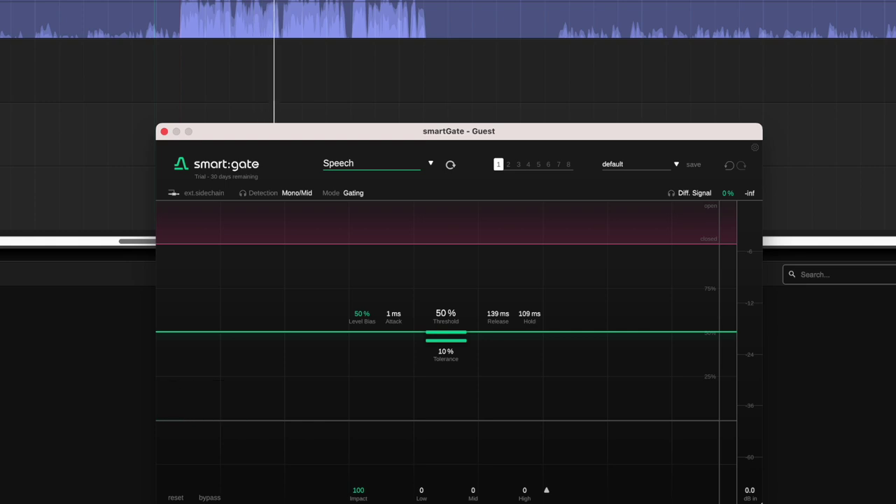
drag(330, 139, 320, 129)
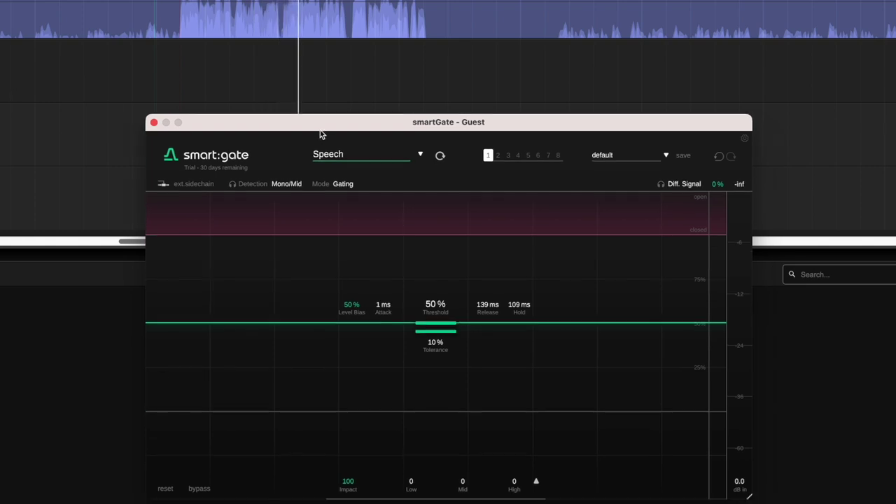
click(154, 122)
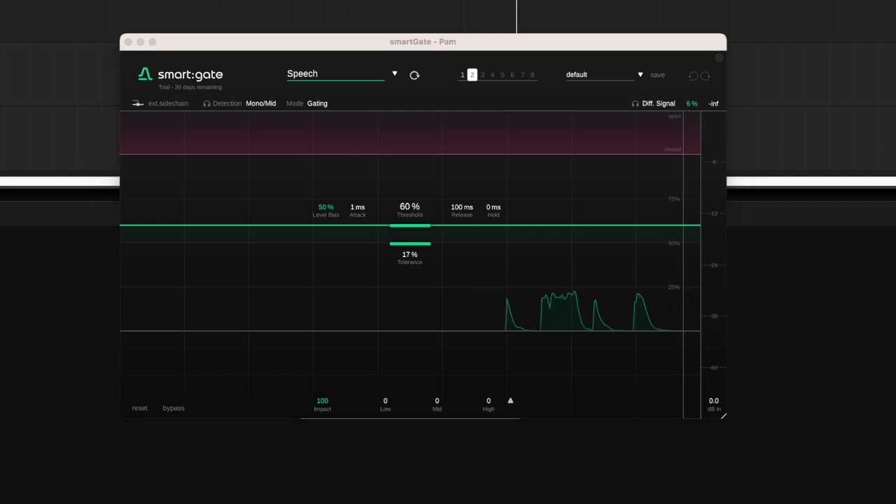
Step: Compare Pam's track with her gate bypassed and re-enabled, then play further along it
click(172, 413)
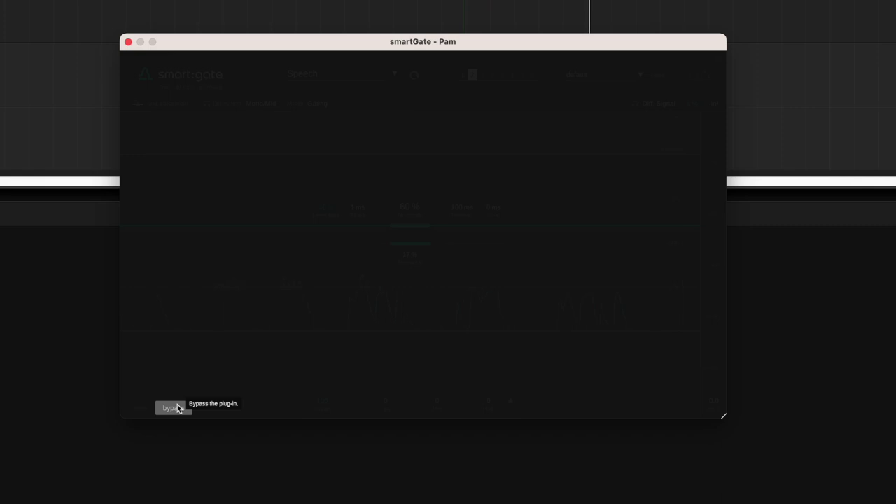
click(177, 406)
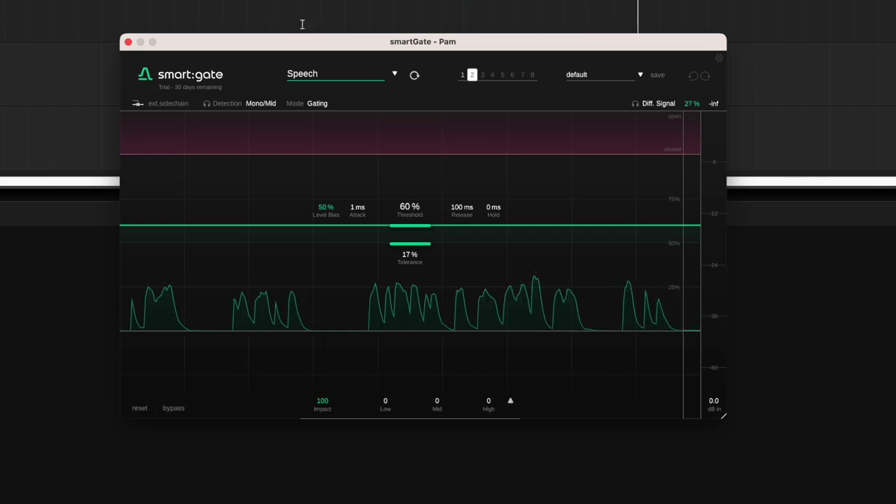
click(858, 17)
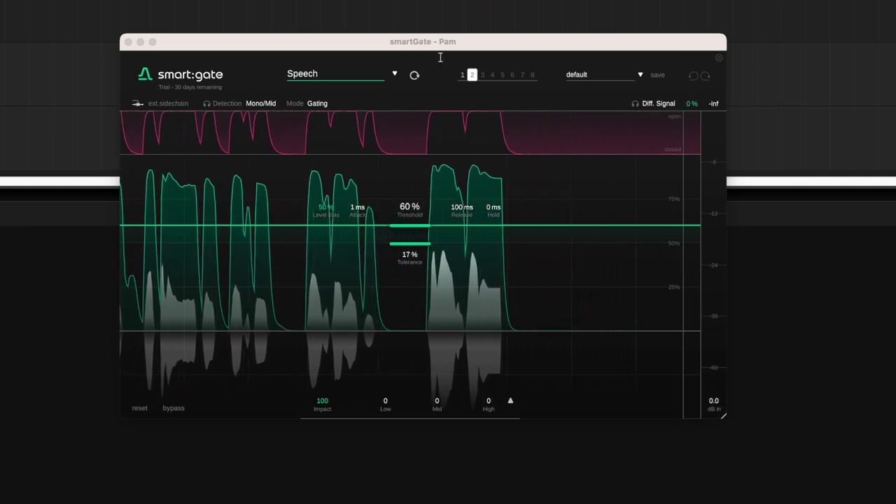
drag(423, 42, 614, 15)
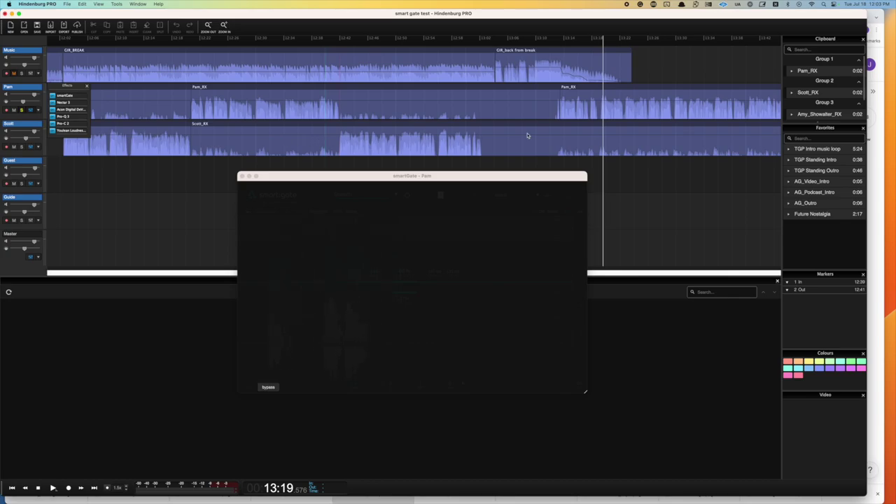
Step: Play Pam's track from 13:17 to audition her gate's release and hold timing
click(561, 163)
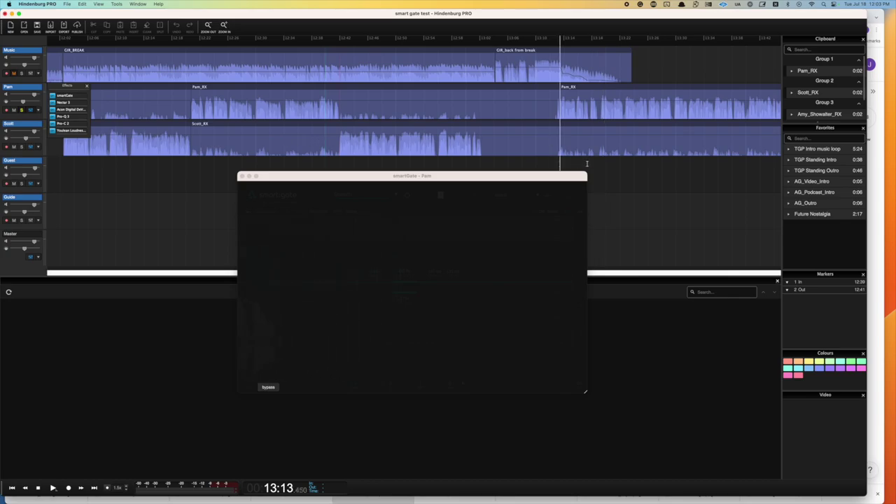
click(588, 164)
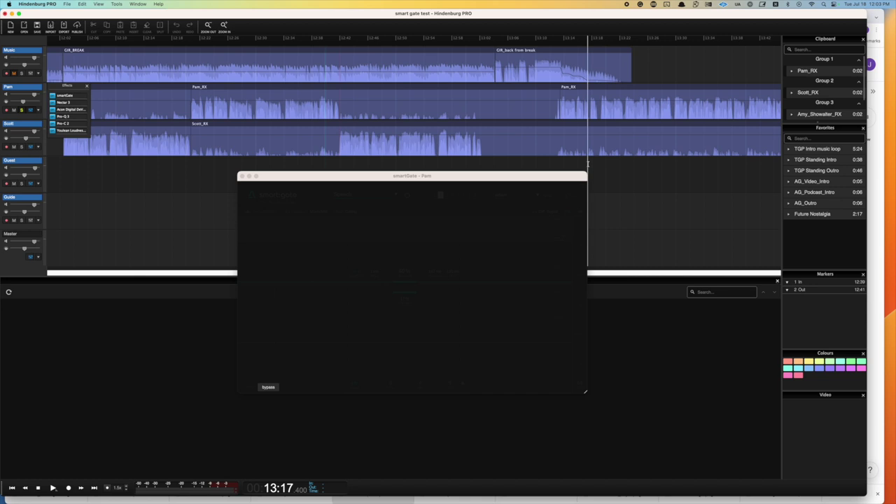
key(space)
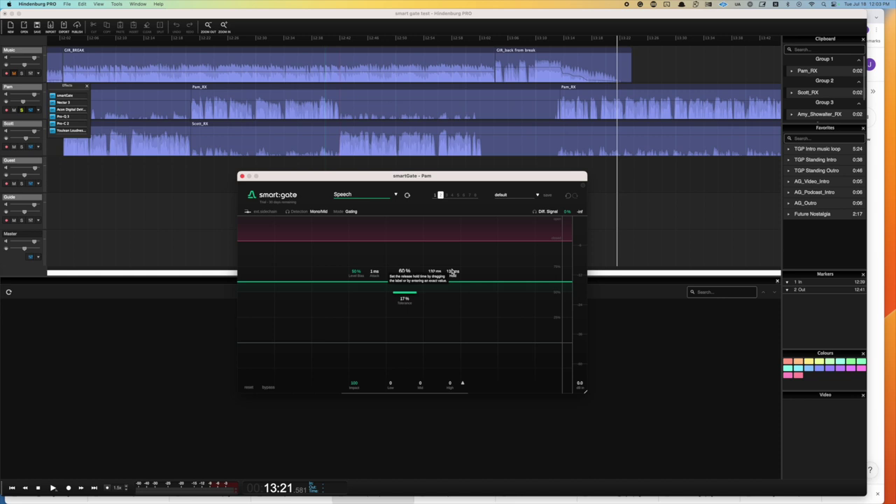
Step: Replay Pam's dialogue from 13:19, then bypass her gate and cue back to 13:25 to compare
click(601, 163)
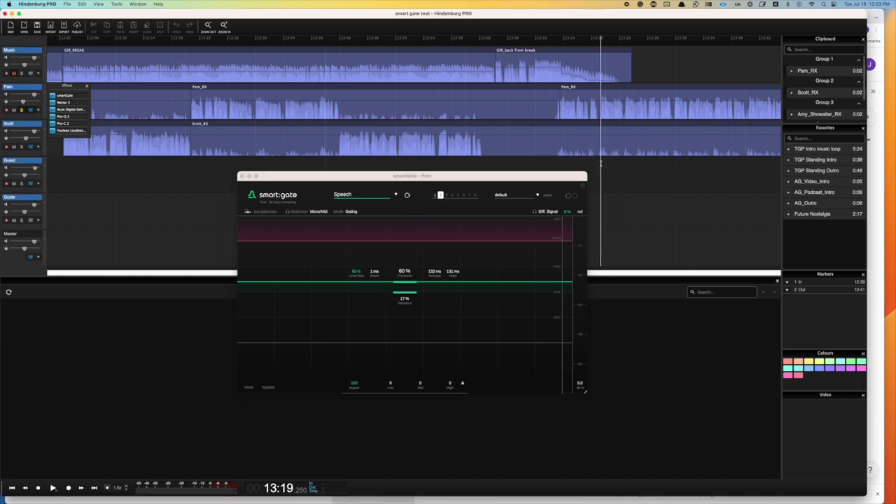
key(space)
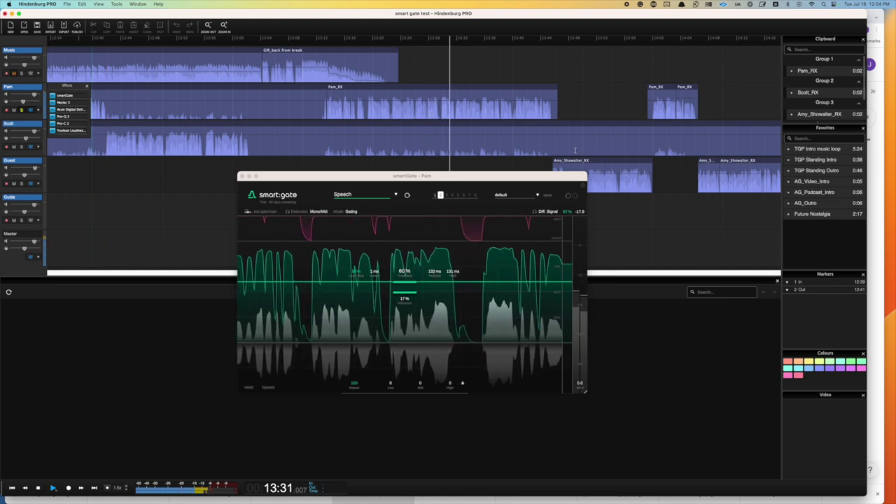
key(space)
click(415, 77)
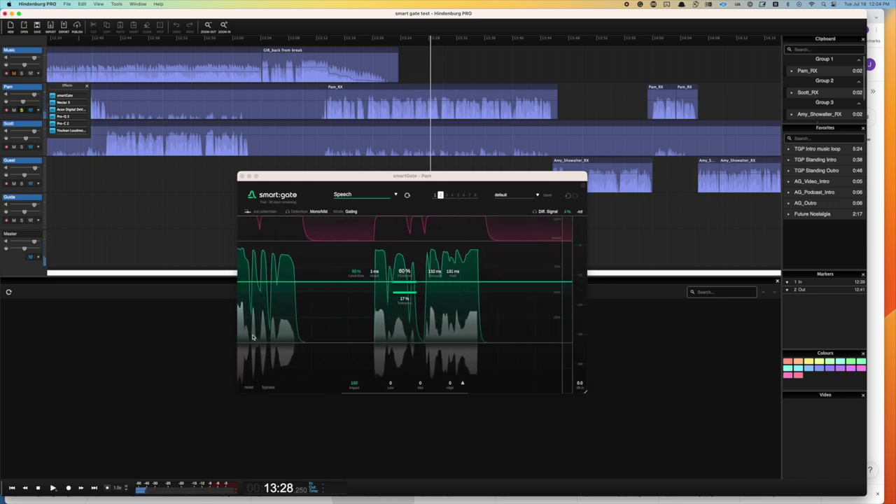
click(268, 388)
click(409, 72)
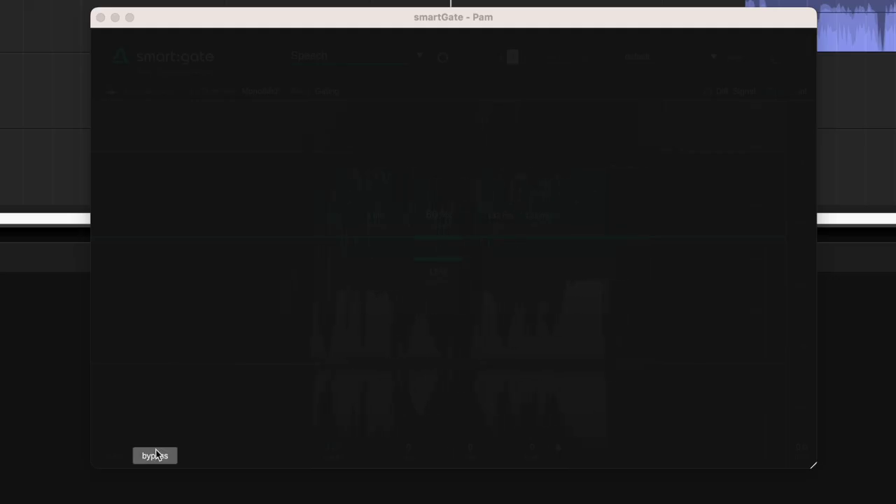
Step: Re-enable Pam's gate and lengthen its release toward 193 ms
click(268, 387)
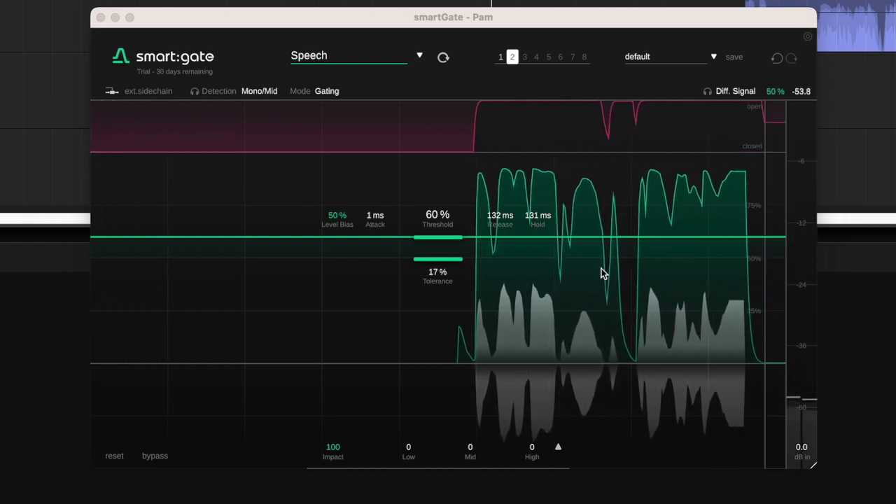
drag(498, 232, 497, 200)
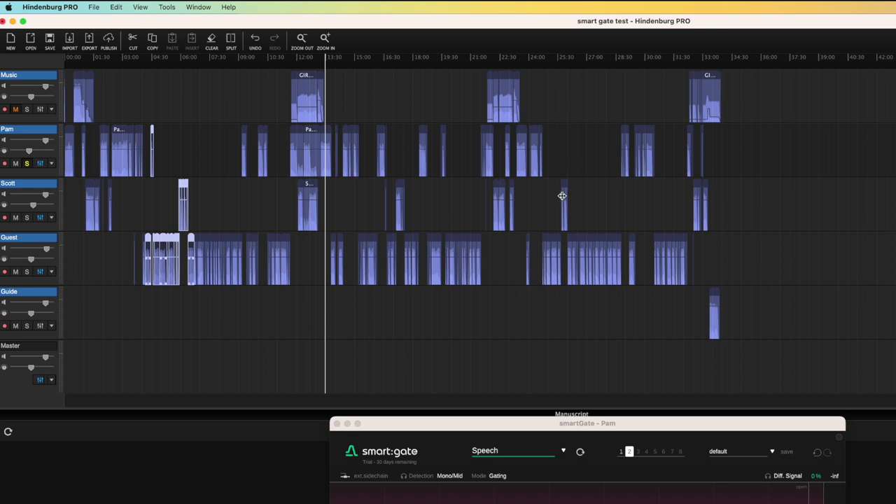
Step: Scroll the timeline up and left to bring Pam's clips into view
scroll(562, 196, up, 5)
scroll(563, 197, left, 5)
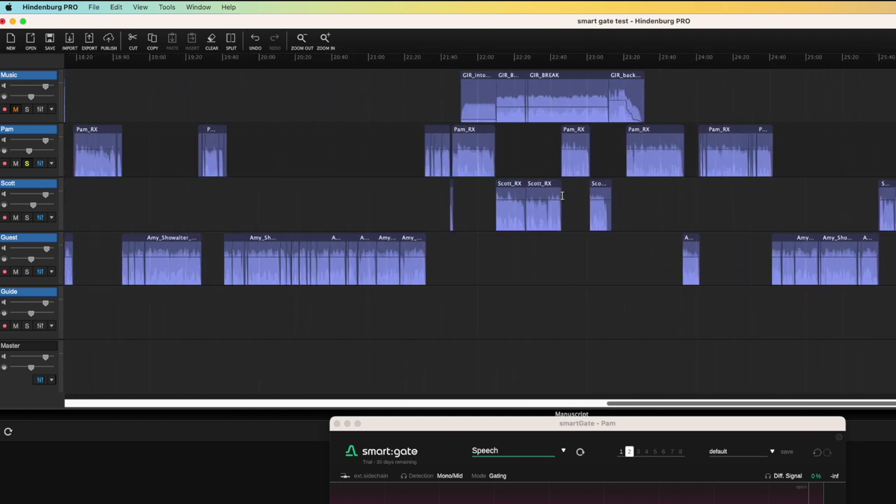